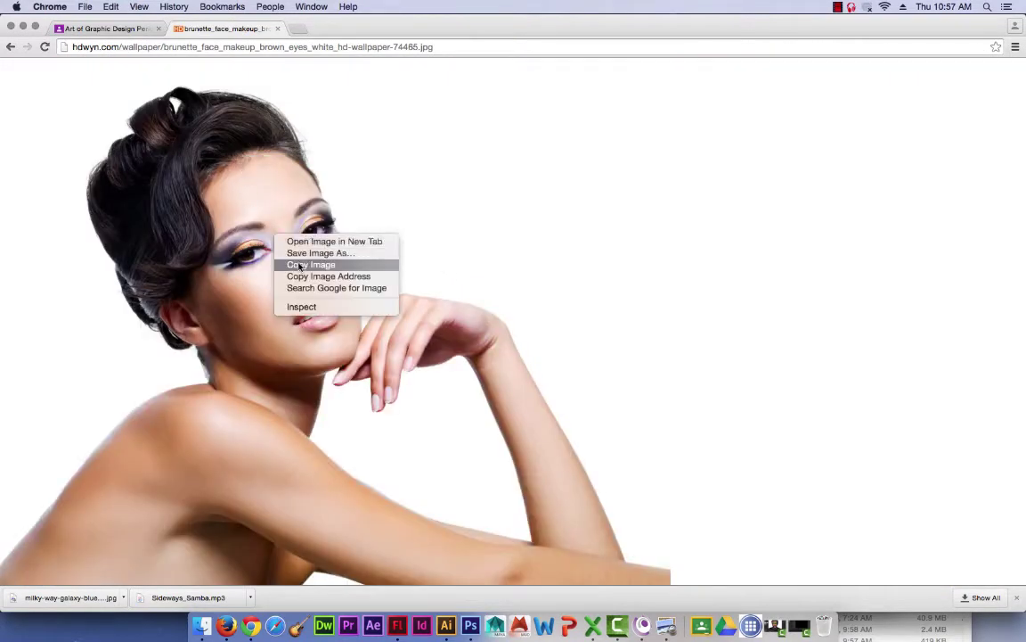
# Step: Copy the model photo and create a 1600 × 1200 px Web-preset document named with the student's name plus 'facepaint'
pyautogui.click(470, 626)
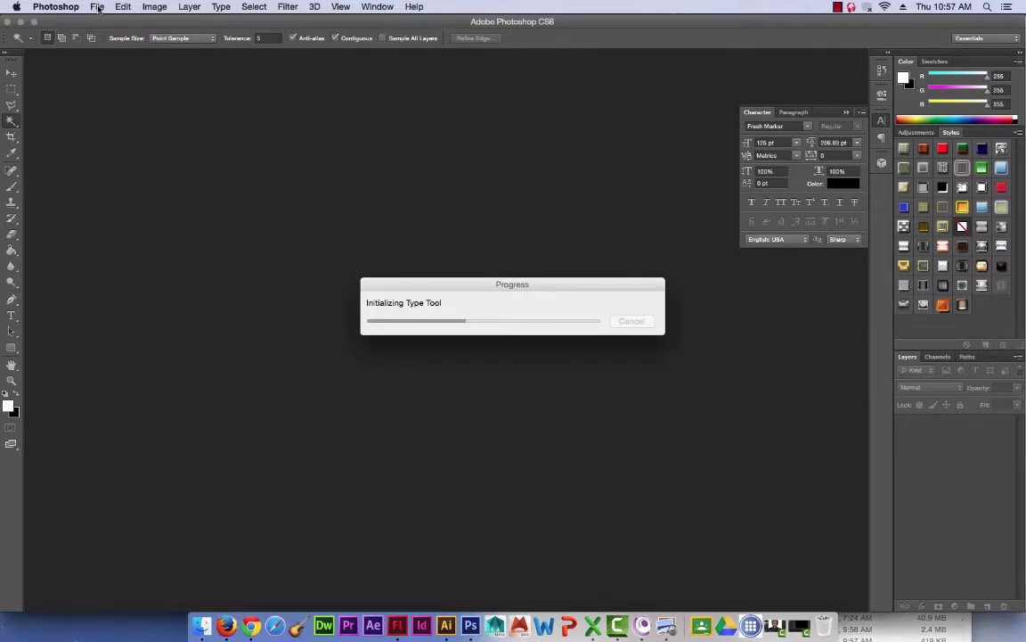
pyautogui.click(98, 8)
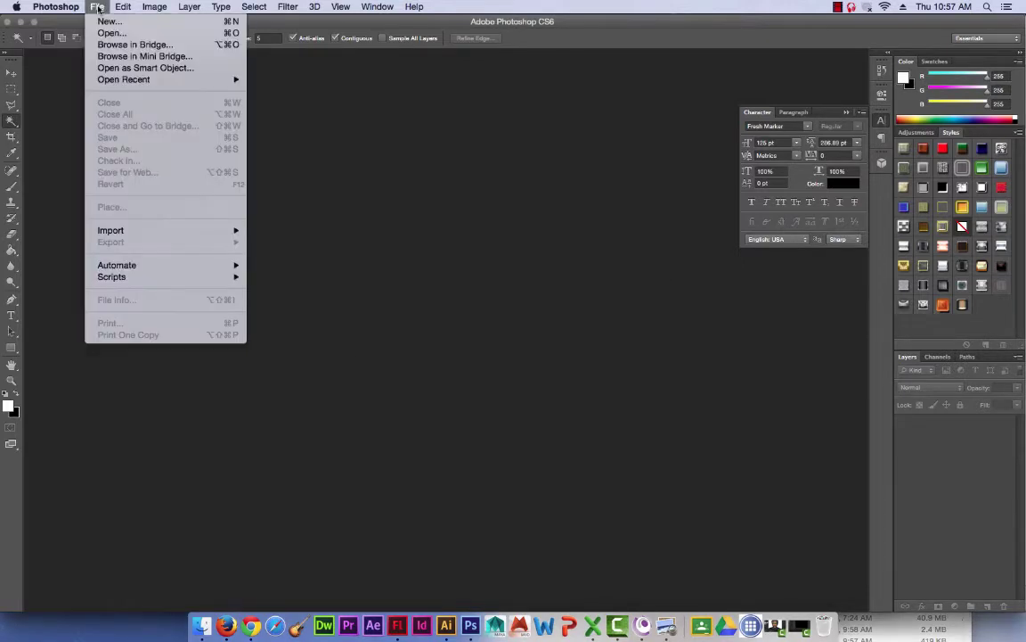
pyautogui.click(101, 19)
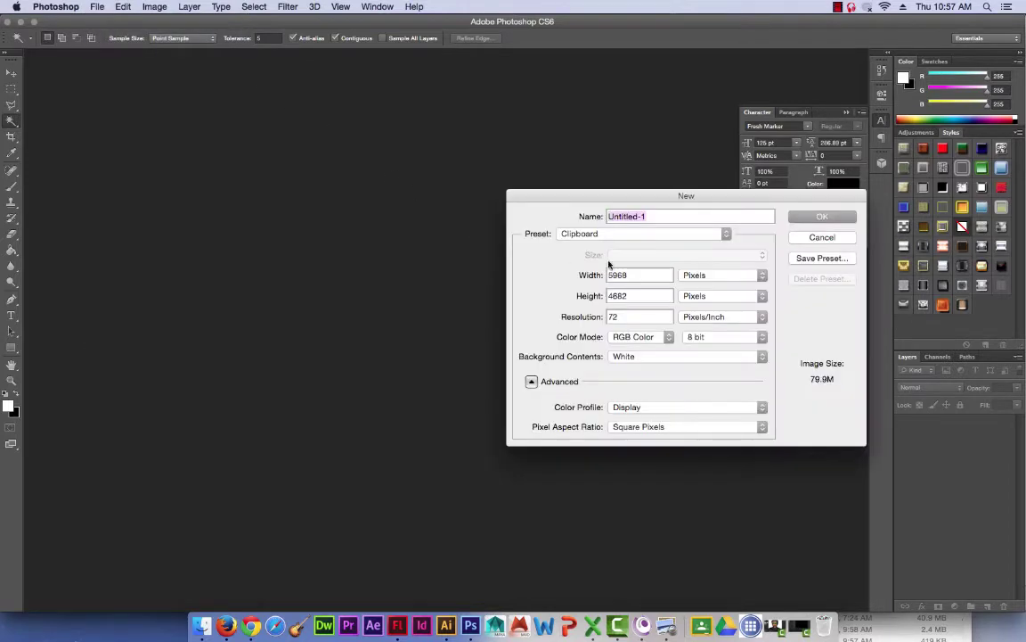
pyautogui.click(571, 234)
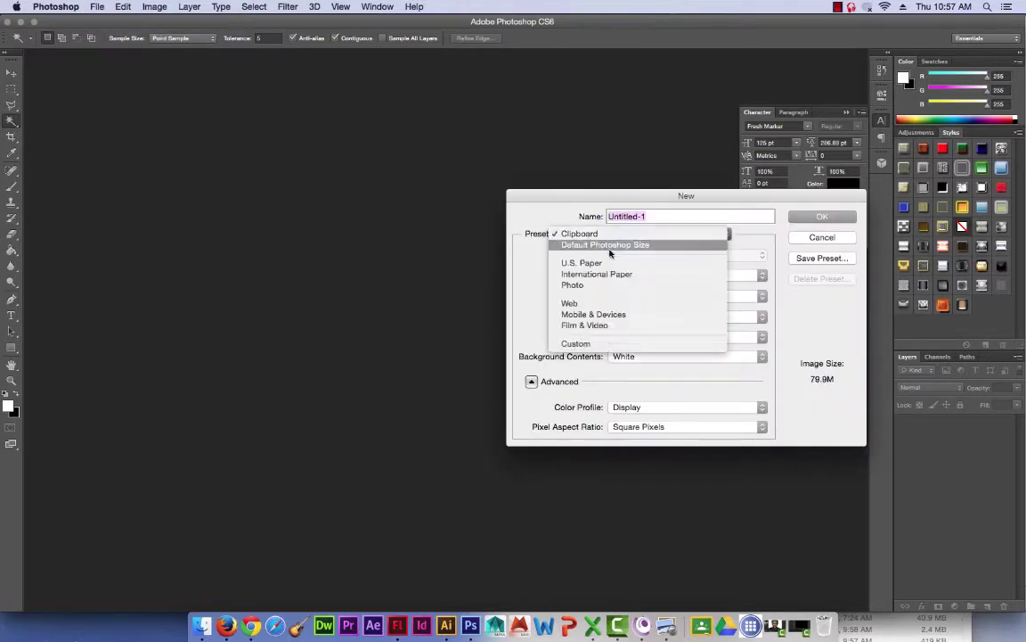
pyautogui.click(601, 305)
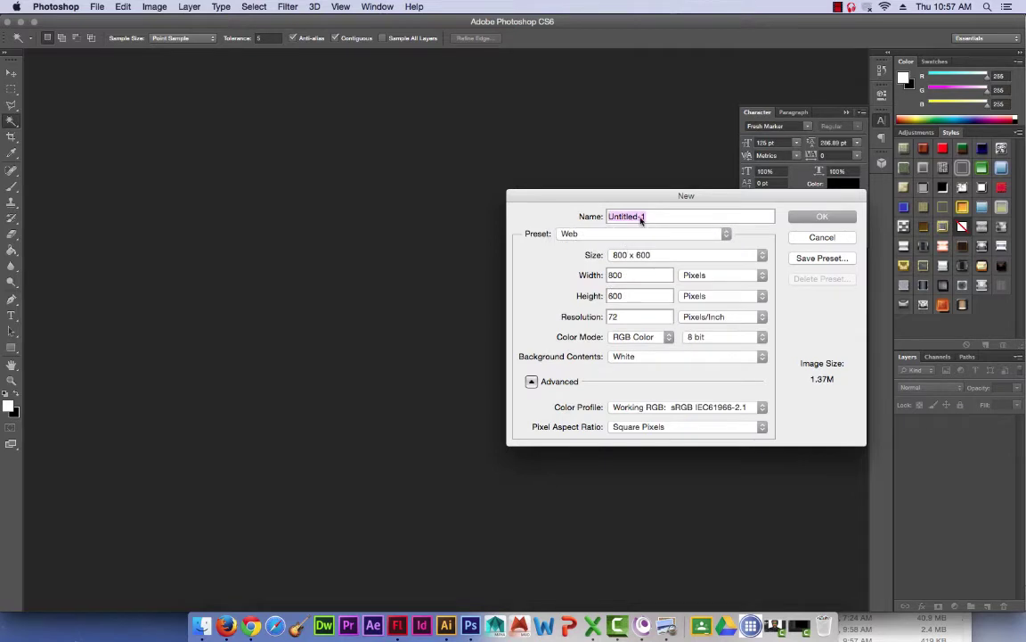
pyautogui.write('p0')
pyautogui.write('cepaint')
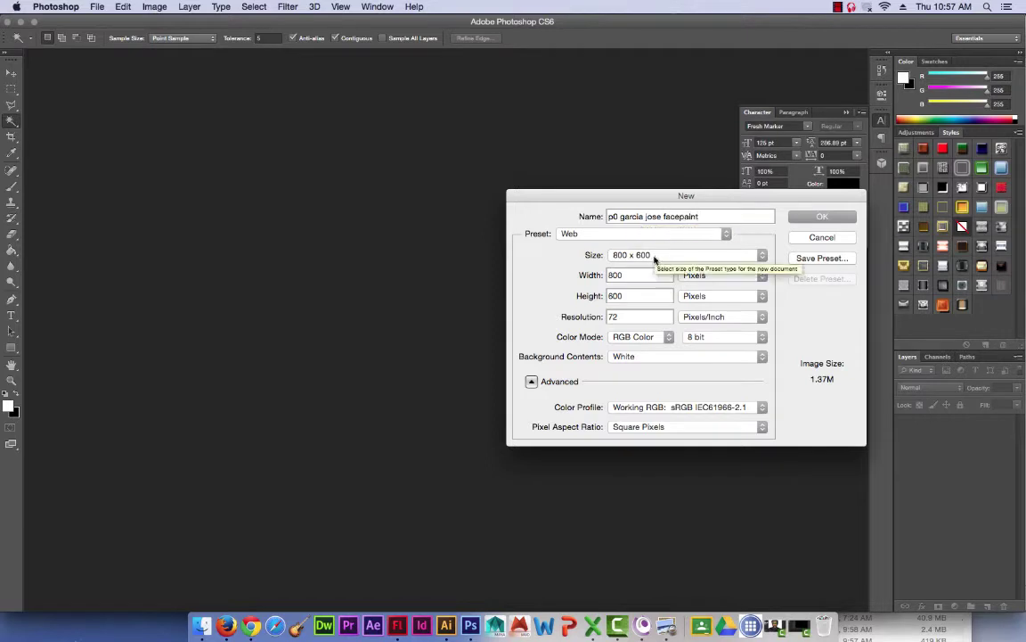
pyautogui.click(641, 255)
pyautogui.click(662, 295)
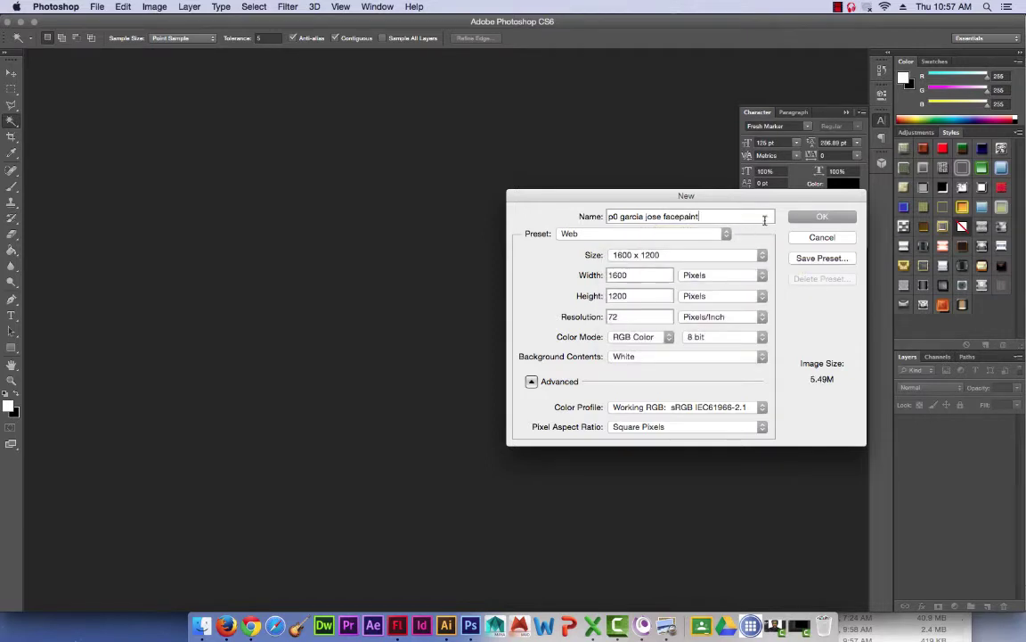
pyautogui.click(796, 221)
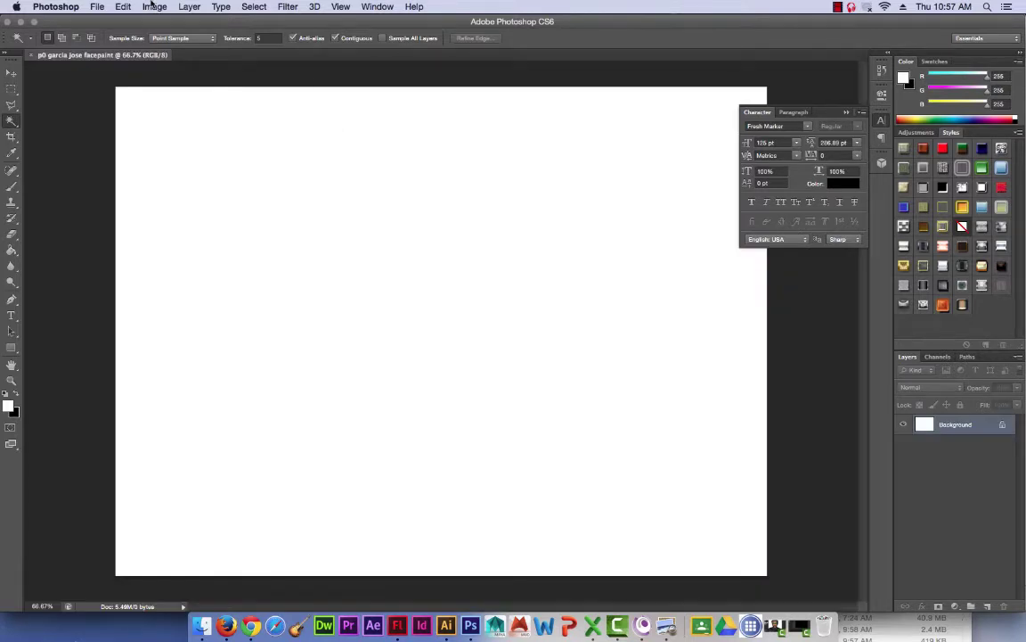
# Step: Paste the model photo as a new layer and scale it down to about 65%
pyautogui.click(130, 7)
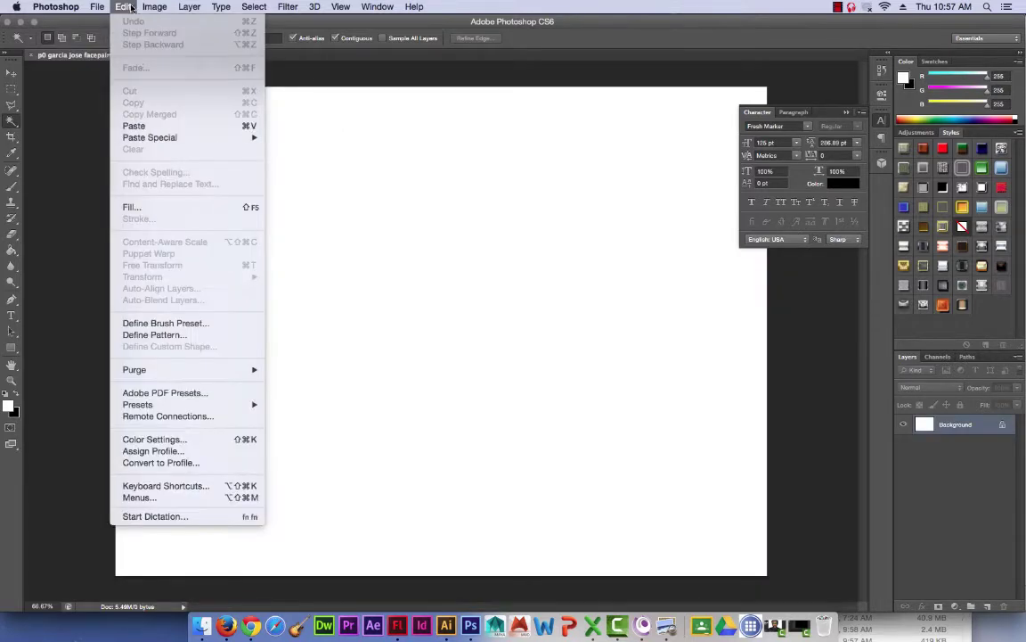
pyautogui.click(135, 126)
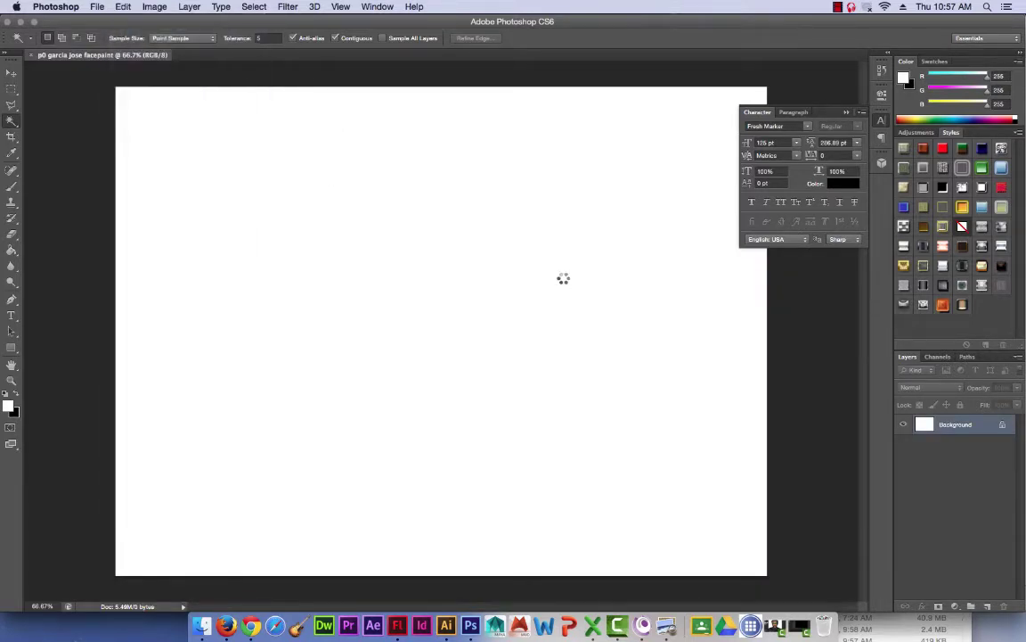
pyautogui.press('super+t')
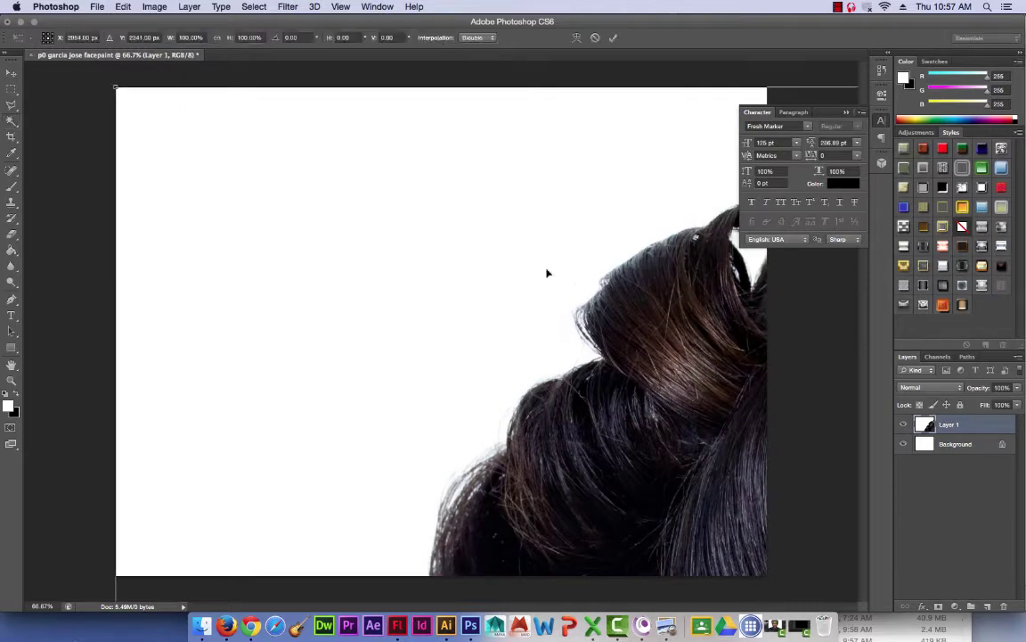
pyautogui.moveTo(542, 380); pyautogui.dragTo(128, 116)
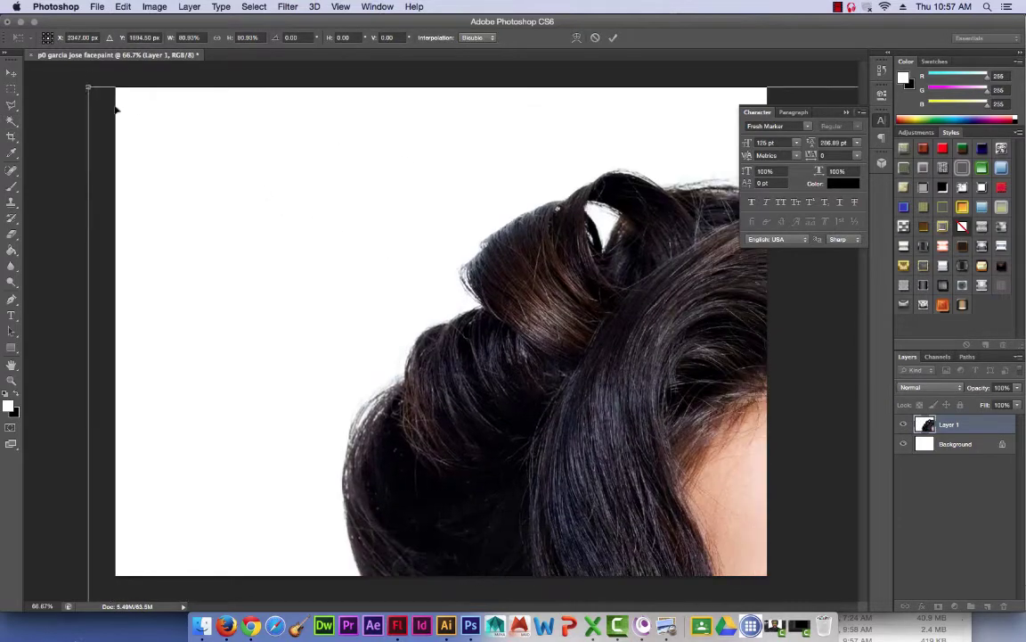
pyautogui.moveTo(87, 86); pyautogui.dragTo(470, 387)
# Step: Move the photo up-left so her face fills the canvas, commit, and clear the stray selection
pyautogui.moveTo(658, 456); pyautogui.dragTo(189, 88)
pyautogui.moveTo(273, 148); pyautogui.dragTo(308, 168)
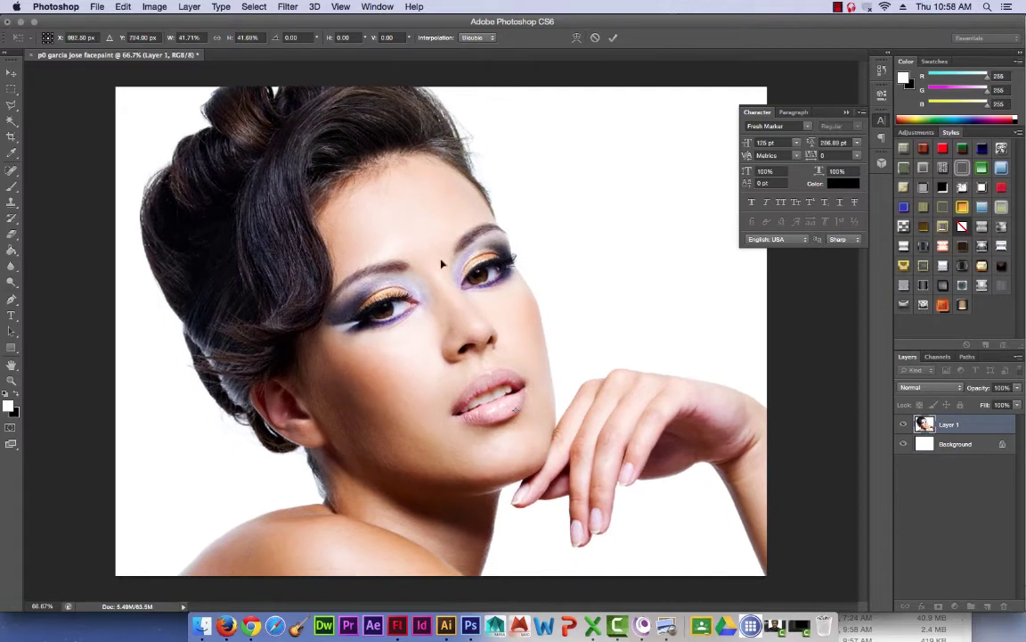
pyautogui.moveTo(435, 246)
pyautogui.mouseDown()
pyautogui.moveTo(436, 222)
pyautogui.moveTo(429, 236)
pyautogui.mouseUp()
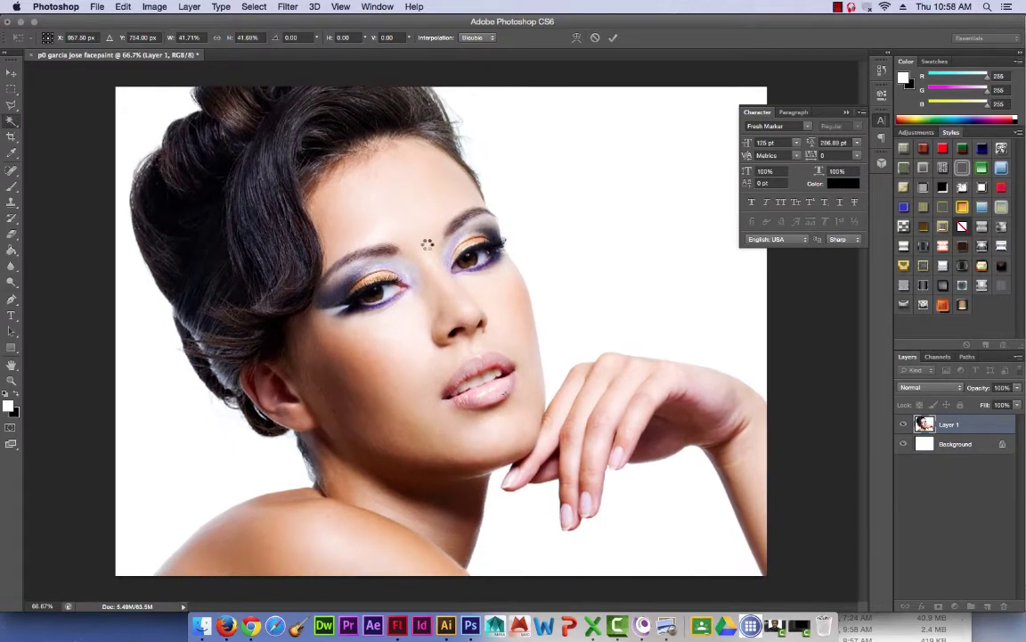
pyautogui.click(417, 233)
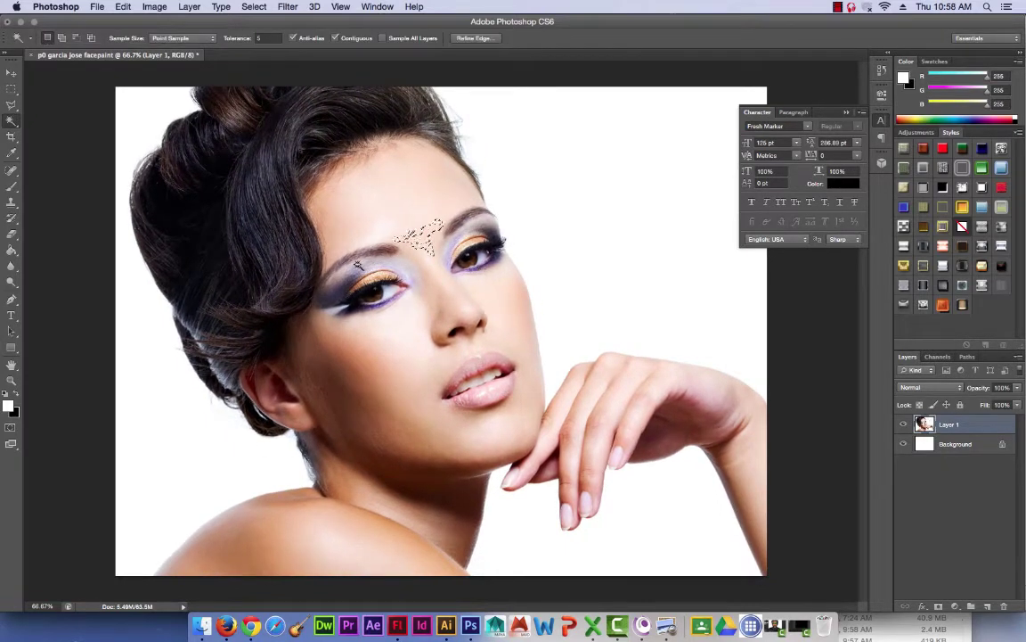
pyautogui.click(12, 89)
pyautogui.click(192, 167)
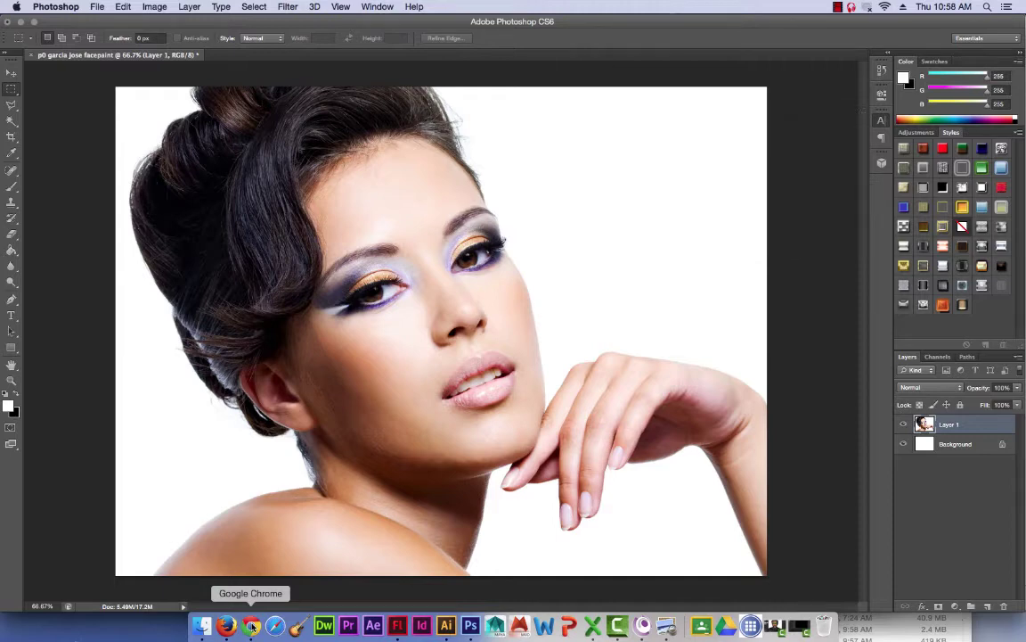
# Step: In Chrome, search 'nfl logo' and show the image results
pyautogui.click(252, 626)
pyautogui.click(326, 48)
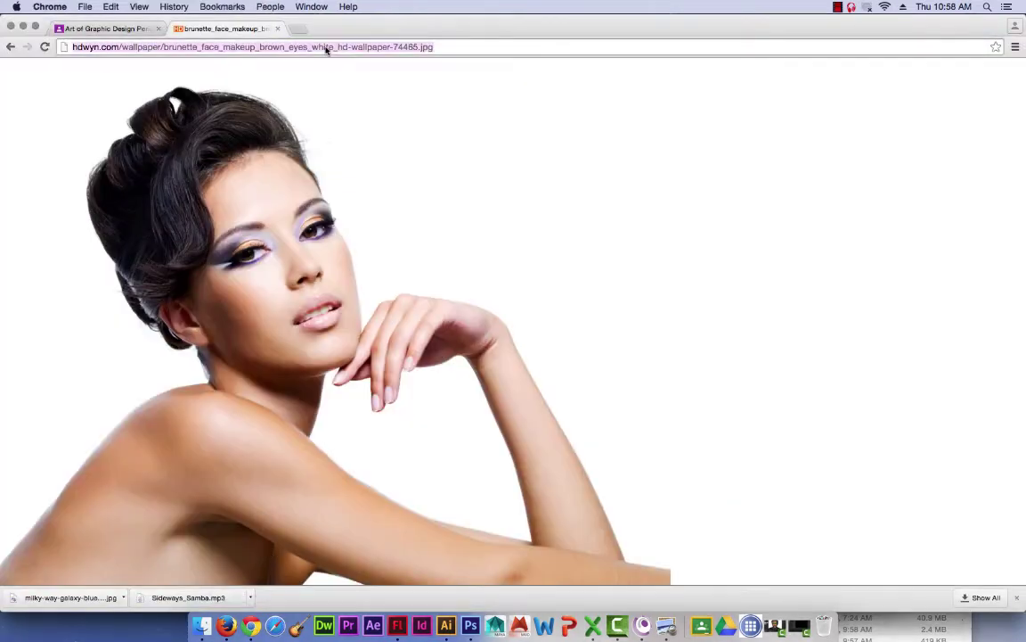
pyautogui.write('n')
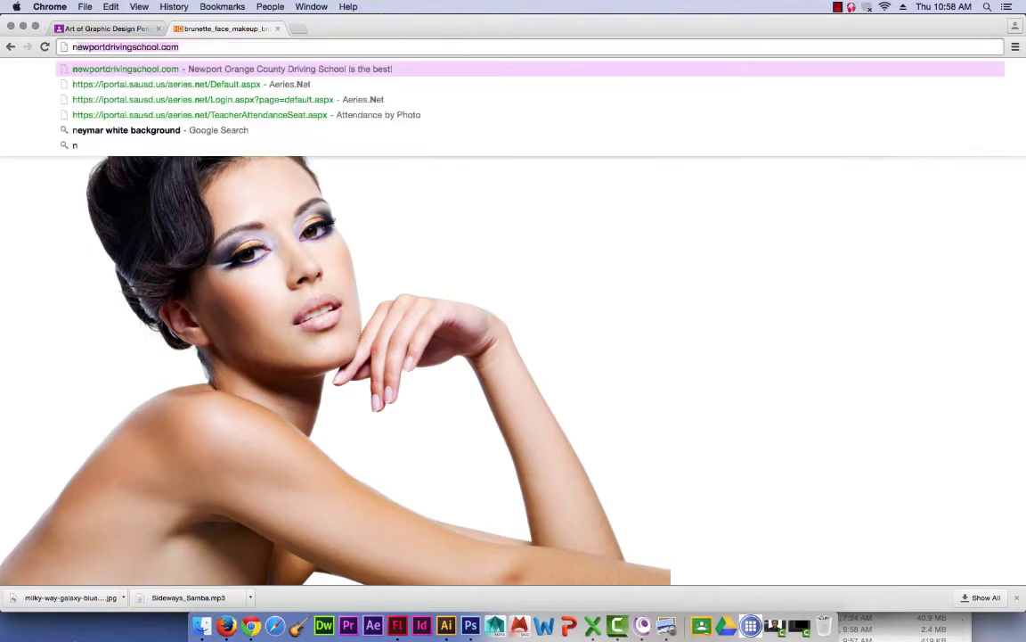
pyautogui.write('fl logo')
pyautogui.press('Return')
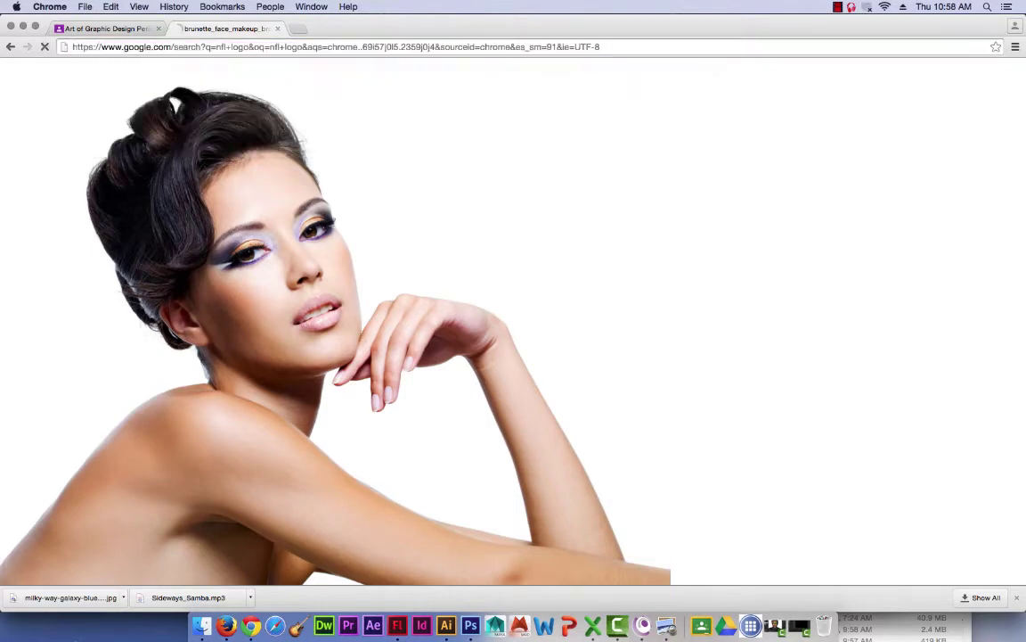
pyautogui.click(126, 120)
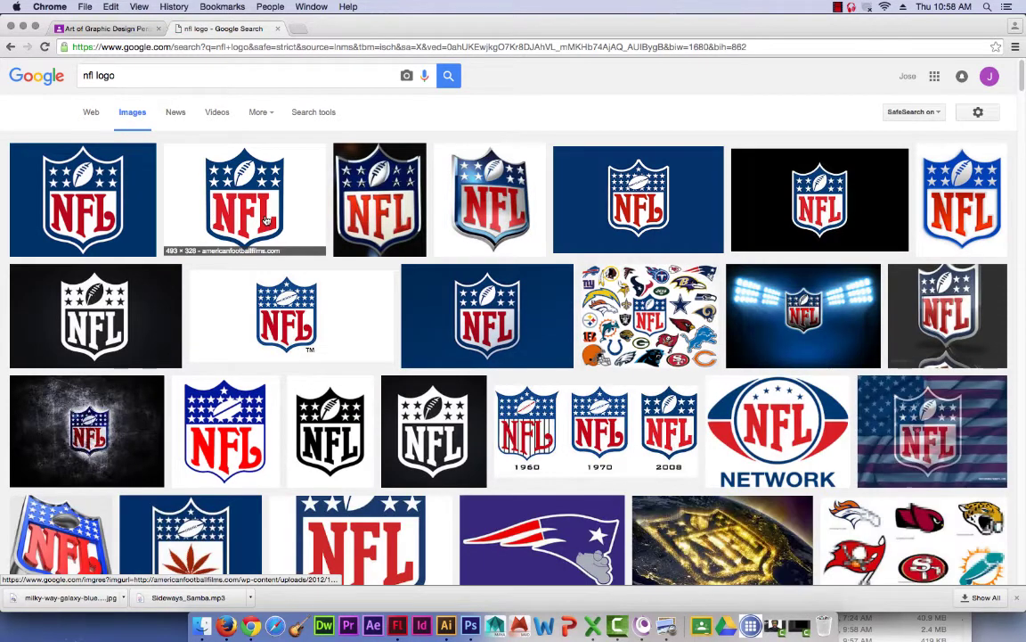
# Step: Filter images to larger than 4 MP, open the first NFL shield full size, and copy it
pyautogui.click(303, 112)
pyautogui.click(91, 144)
pyautogui.moveTo(109, 234)
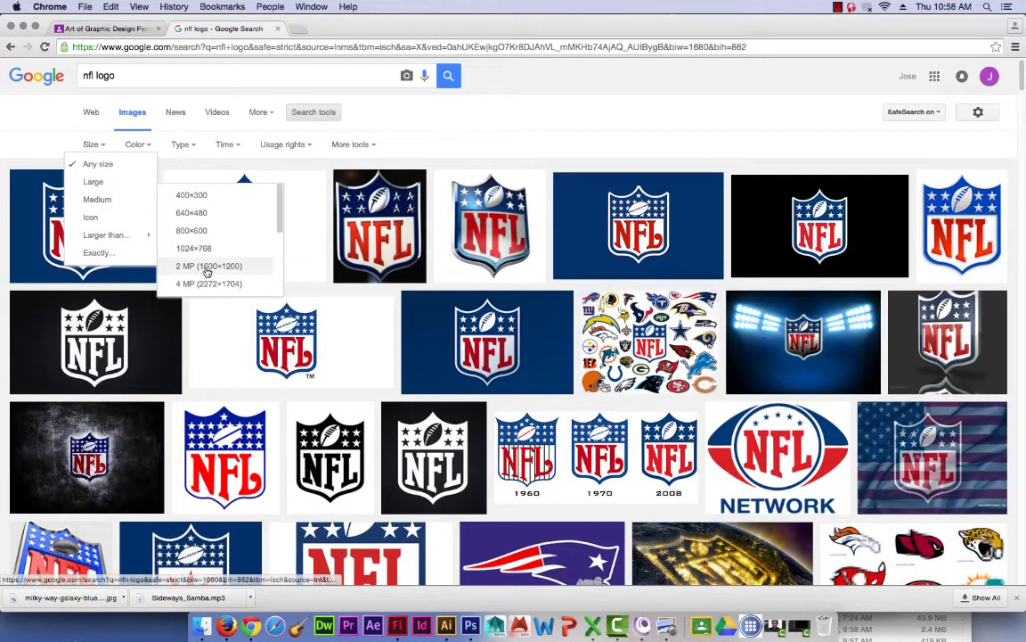
pyautogui.click(206, 284)
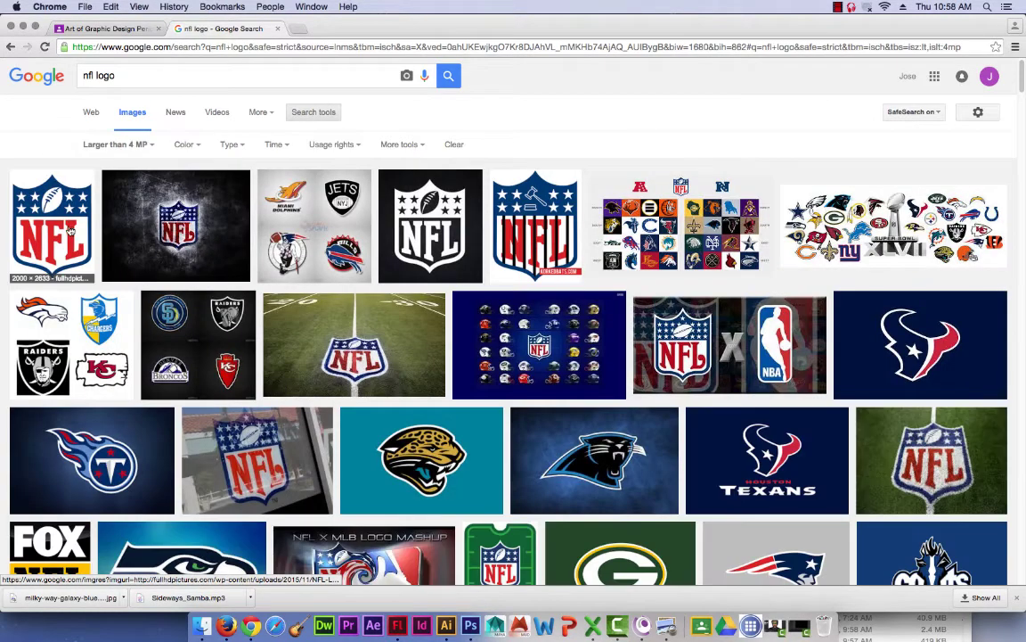
pyautogui.click(56, 230)
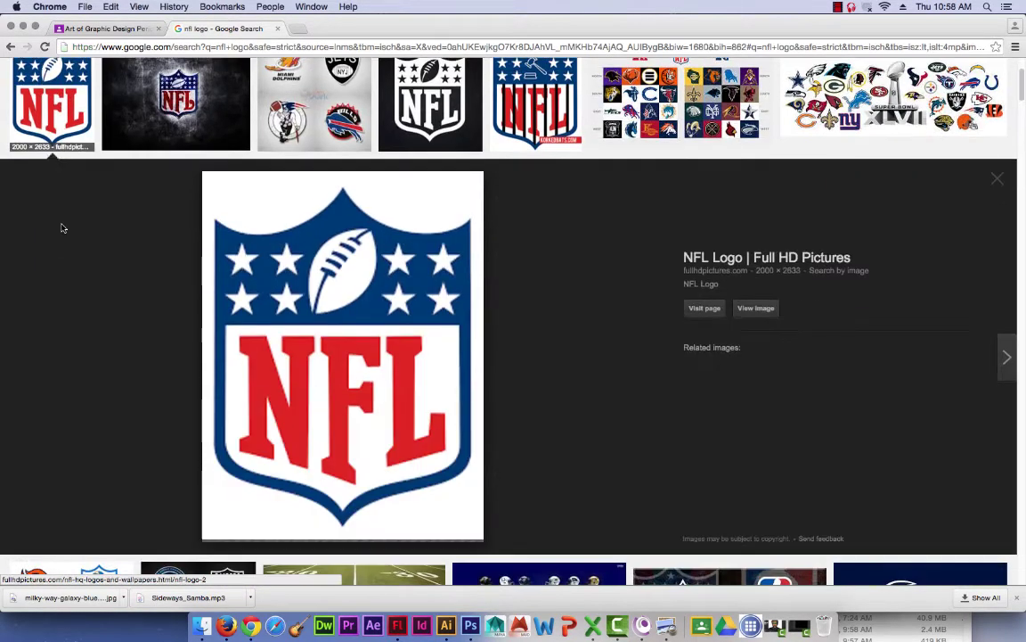
pyautogui.click(739, 309)
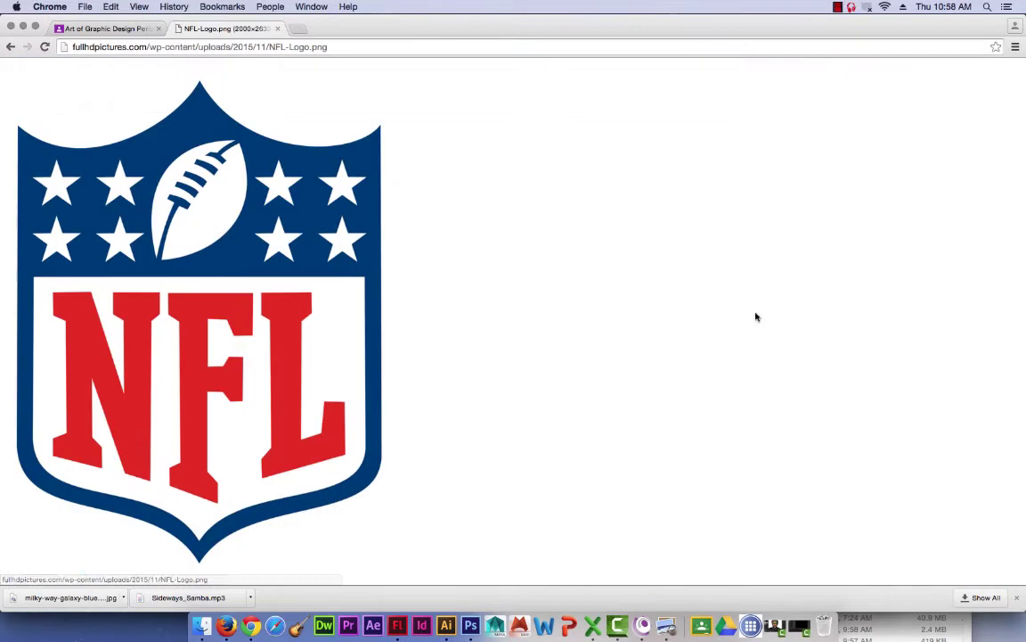
pyautogui.rightClick(155, 257)
pyautogui.click(188, 286)
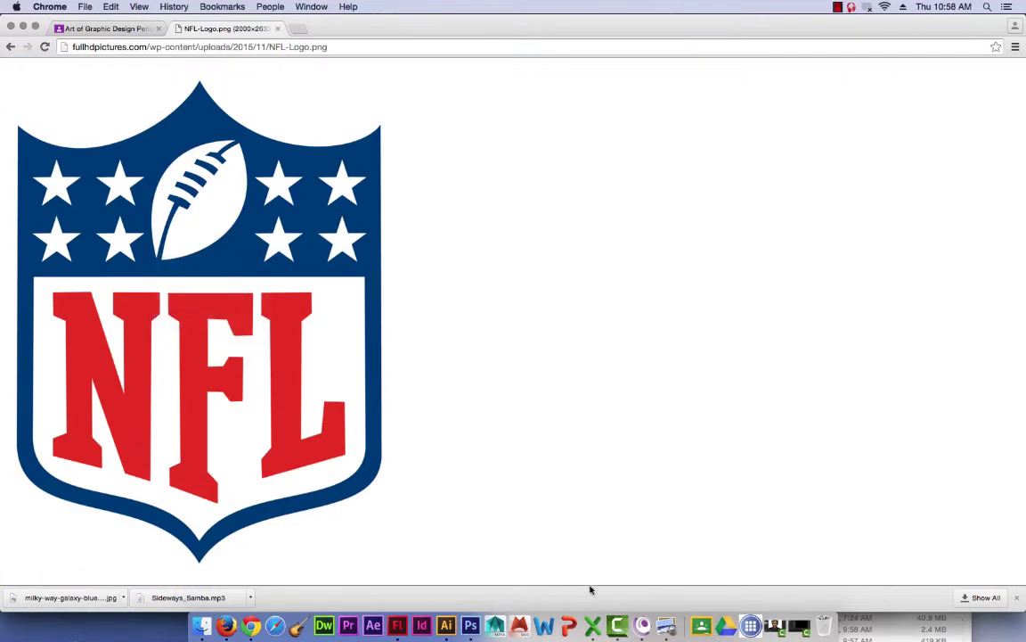
# Step: Paste the NFL logo into the Photoshop document and shrink it to about 63%
pyautogui.click(472, 626)
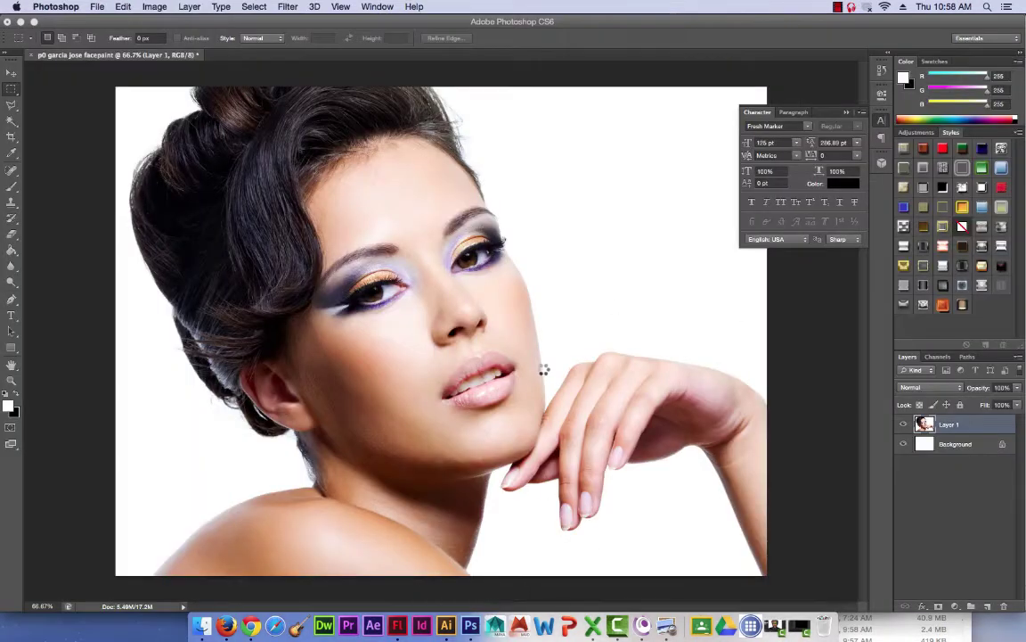
pyautogui.press('super+v')
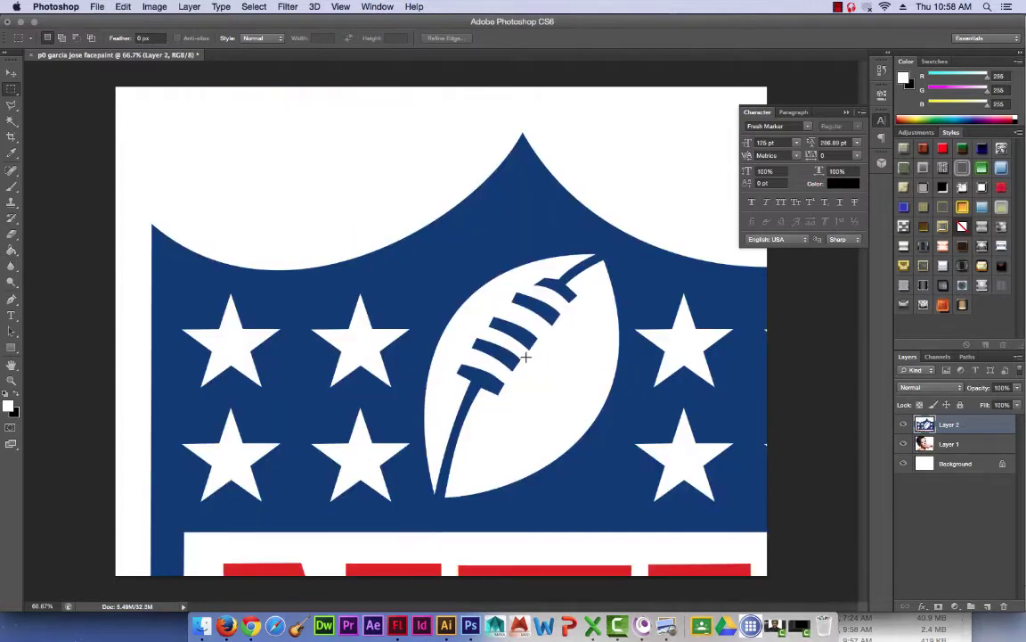
pyautogui.press('super+t')
pyautogui.moveTo(114, 86); pyautogui.dragTo(226, 81)
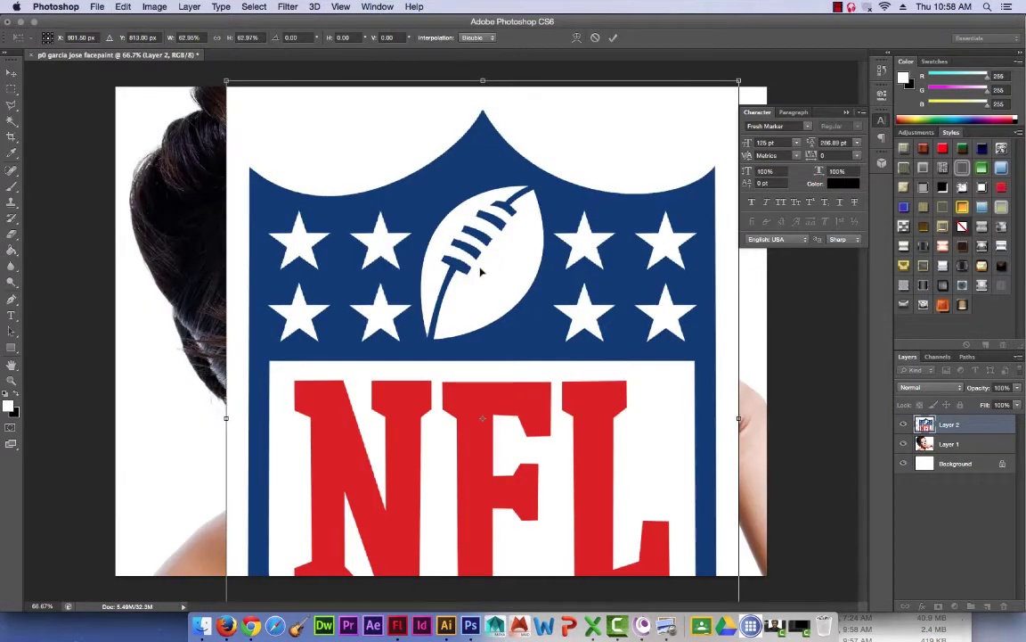
pyautogui.press('Return')
pyautogui.press('m')
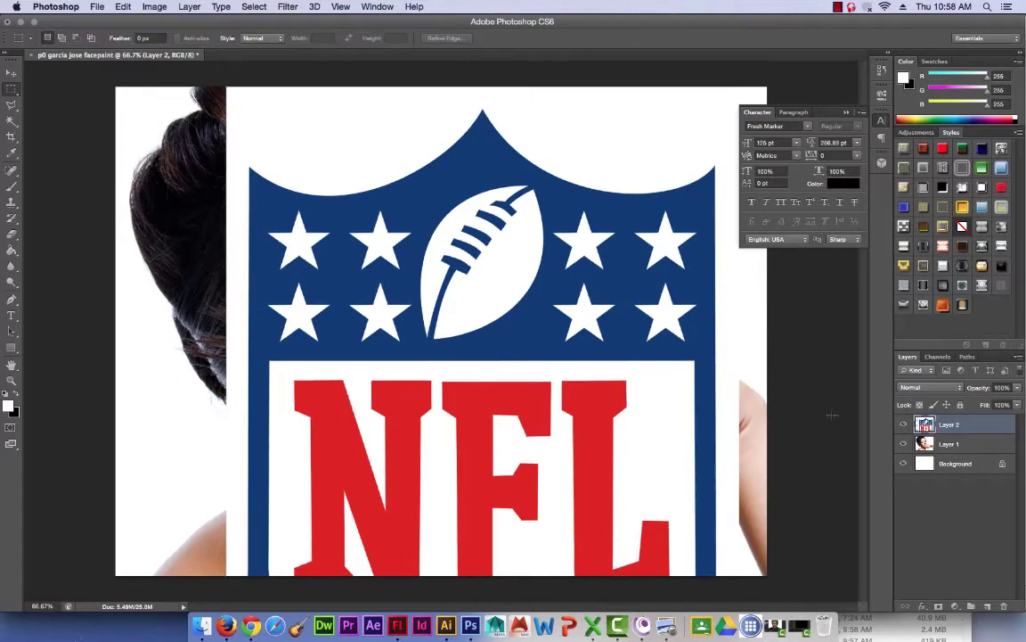
# Step: Rename Layer 1 to 'face' and Layer 2 to 'logo'
pyautogui.doubleClick(949, 444)
pyautogui.write('face')
pyautogui.press('Return')
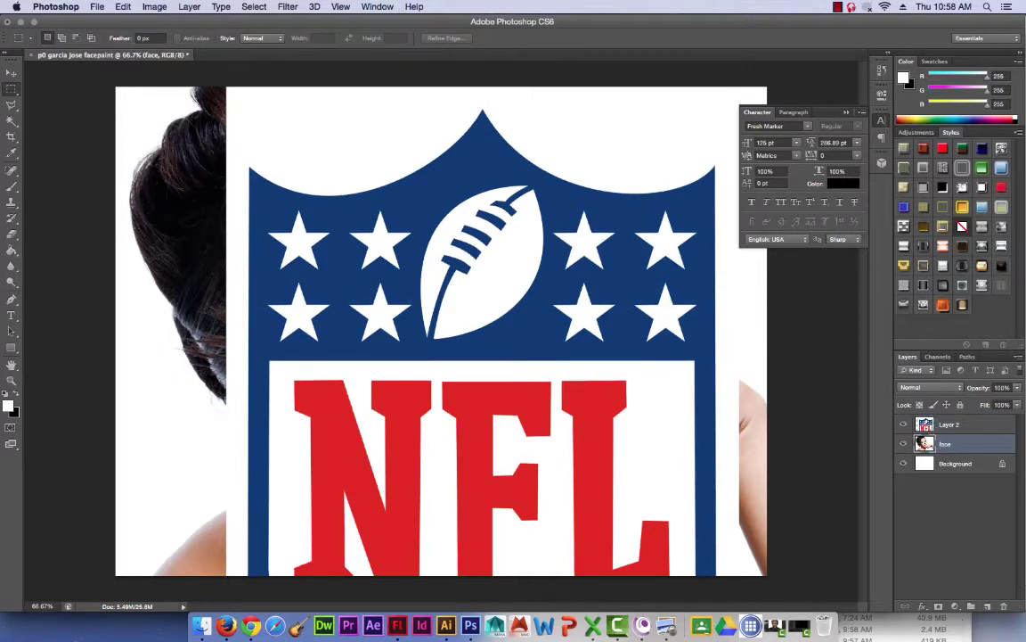
pyautogui.doubleClick(952, 424)
pyautogui.write('logo')
pyautogui.press('Return')
pyautogui.click(931, 386)
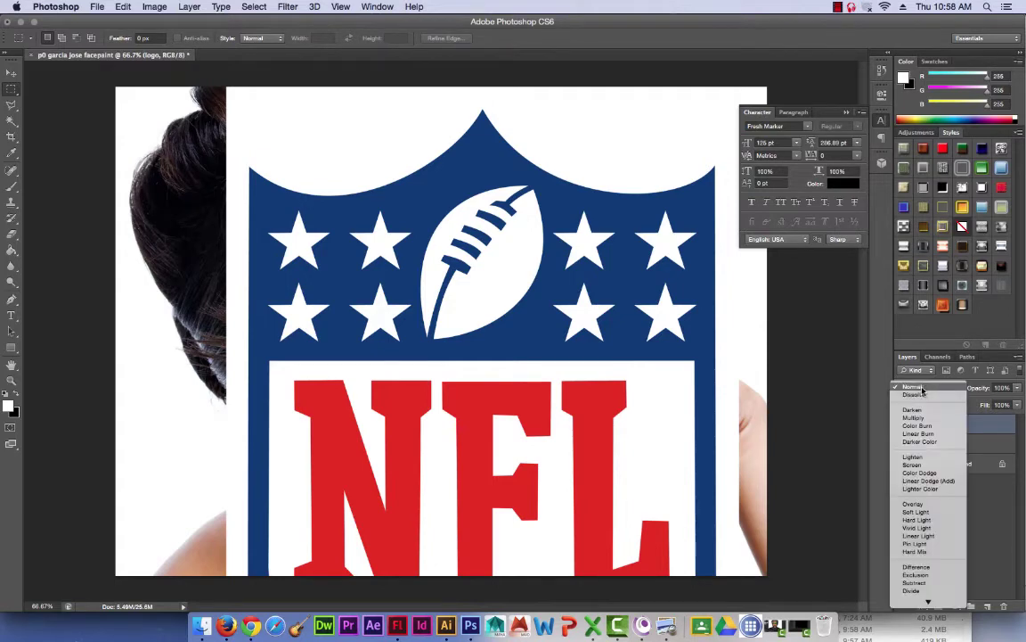
# Step: Set the logo layer to Multiply and shrink it down over the lower face
pyautogui.click(918, 418)
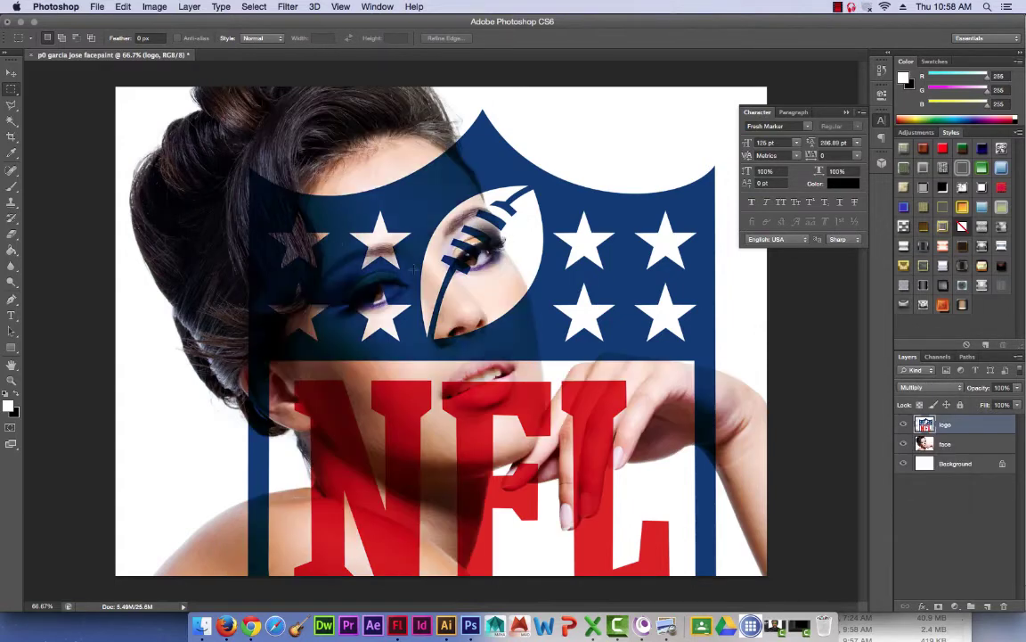
pyautogui.press('super+t')
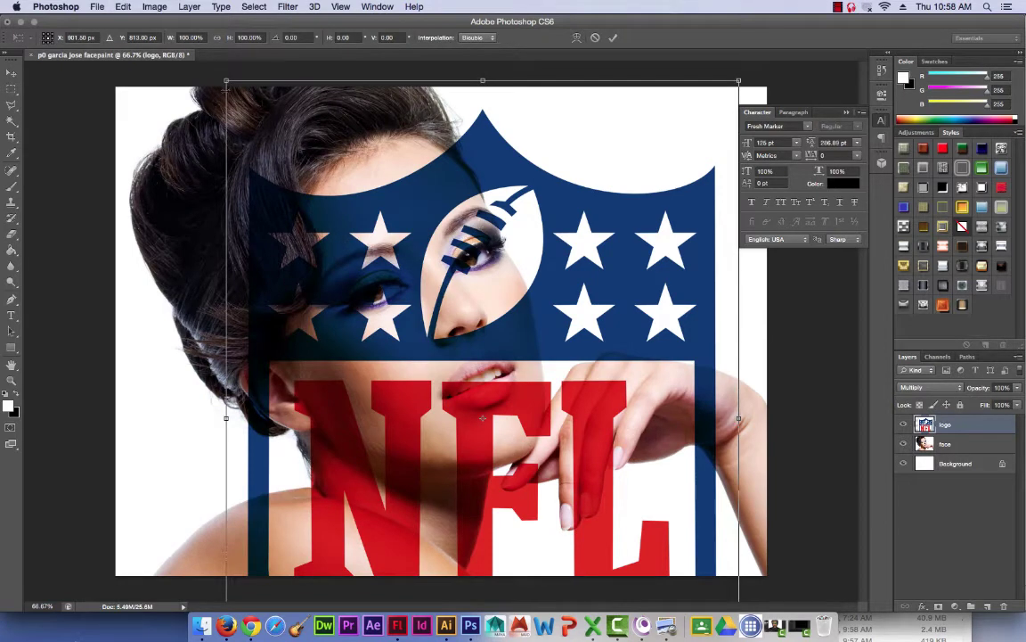
pyautogui.moveTo(226, 81); pyautogui.dragTo(348, 240)
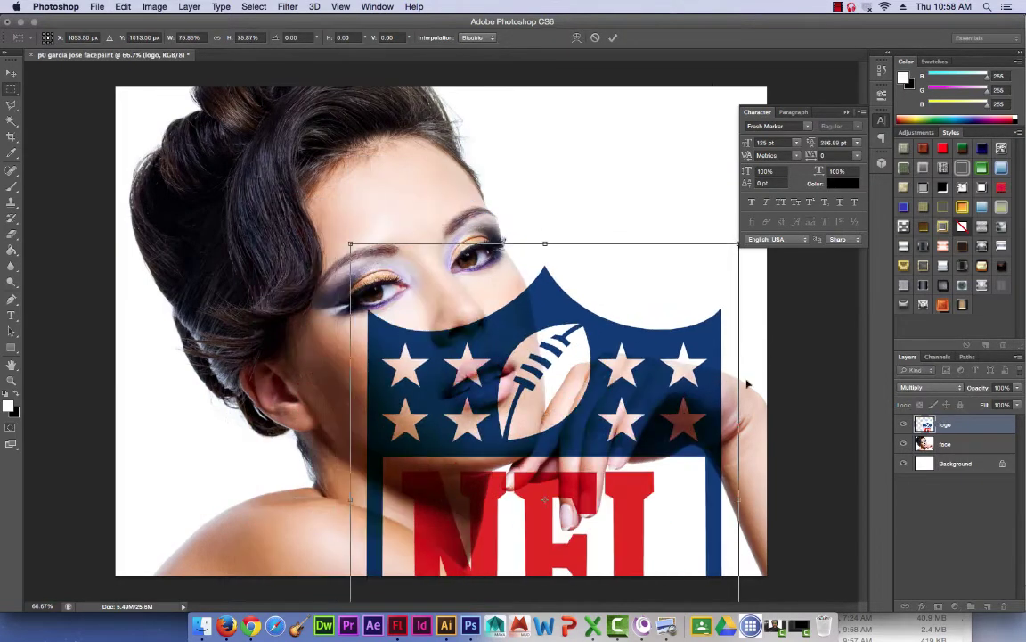
pyautogui.press('Return')
# Step: Try the Overlay blend mode on the logo, then switch back to Multiply
pyautogui.click(948, 388)
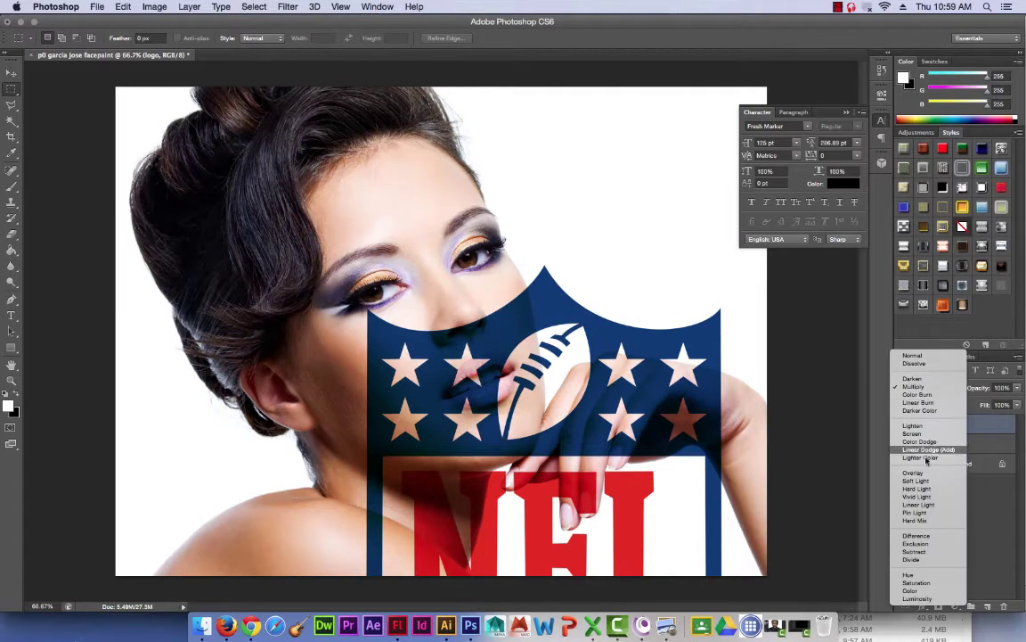
pyautogui.click(921, 470)
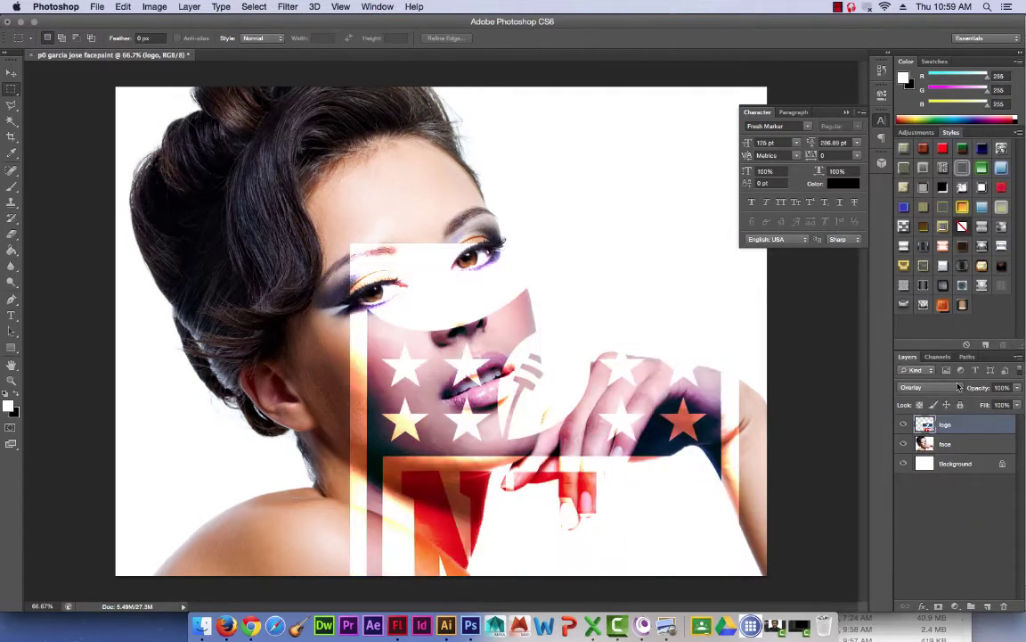
pyautogui.click(960, 386)
pyautogui.click(927, 298)
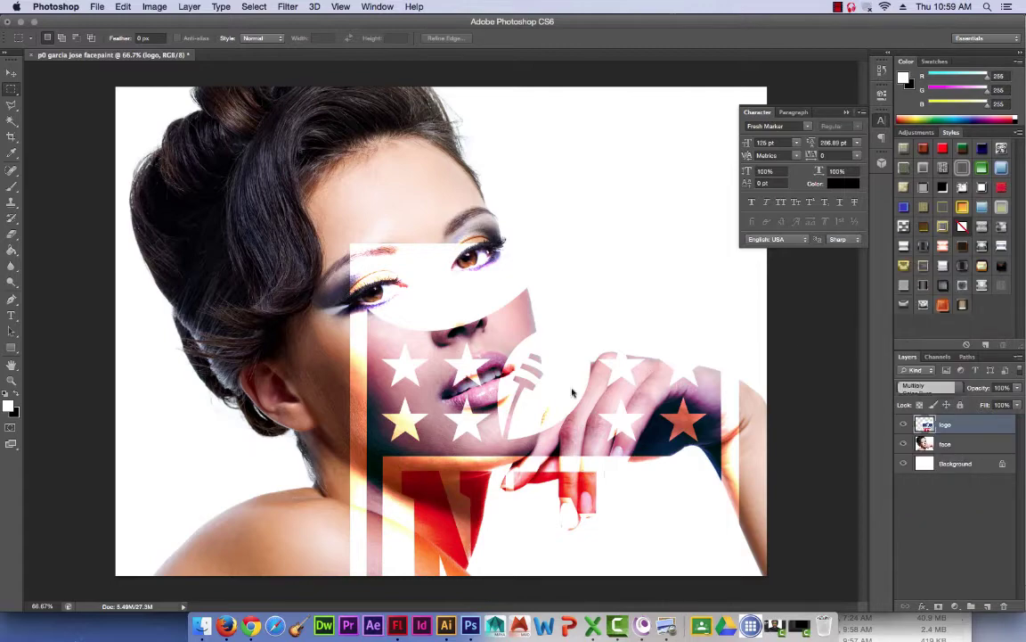
# Step: Move, rotate about -19° and resize the logo to roughly 94% so it tilts across her face
pyautogui.hotkey('ctrl', 't')
pyautogui.moveTo(520, 402); pyautogui.dragTo(412, 252)
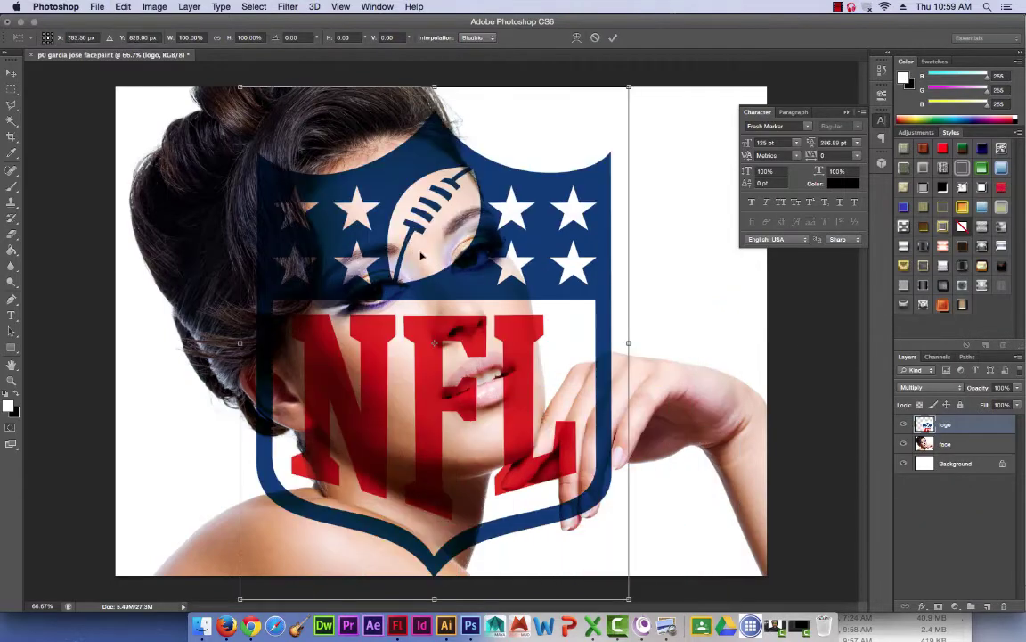
pyautogui.moveTo(665, 206); pyautogui.dragTo(671, 264)
pyautogui.moveTo(480, 342); pyautogui.dragTo(465, 321)
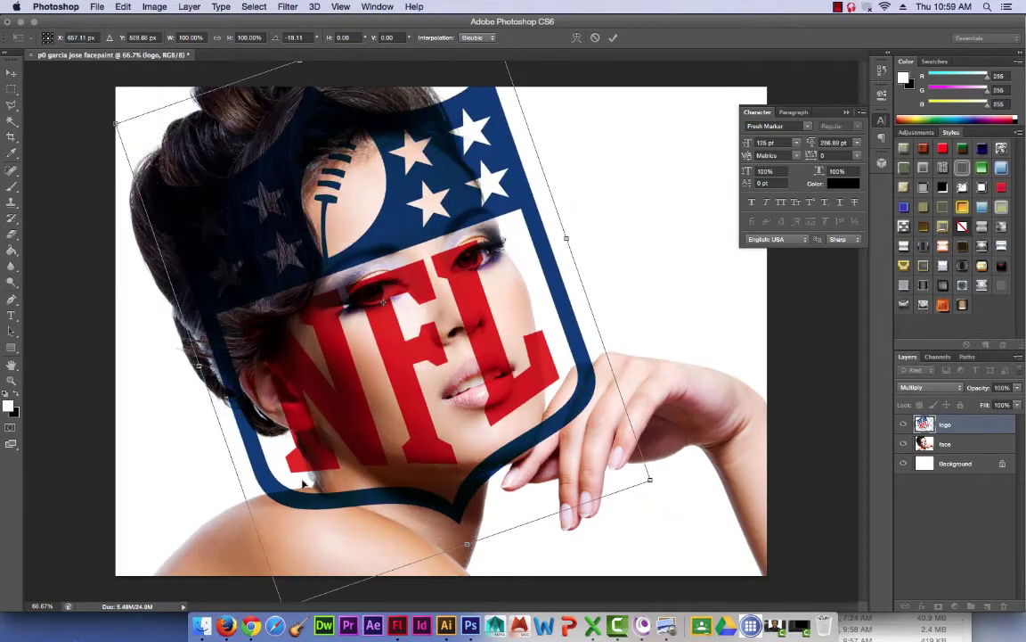
pyautogui.moveTo(649, 482); pyautogui.dragTo(614, 448)
pyautogui.moveTo(429, 360); pyautogui.dragTo(475, 397)
pyautogui.moveTo(203, 167); pyautogui.dragTo(174, 108)
pyautogui.press('Return')
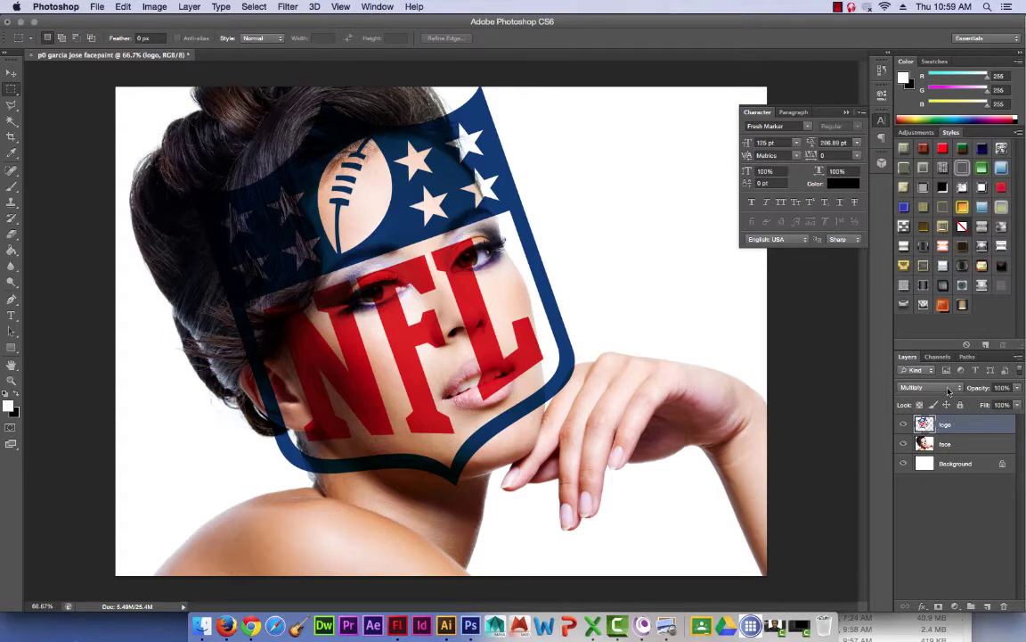
# Step: Make the face layer active, pick the Magic Wand, and hide the logo layer
pyautogui.click(951, 441)
pyautogui.moveTo(11, 120)
pyautogui.mouseDown()
pyautogui.moveTo(39, 125)
pyautogui.moveTo(13, 123)
pyautogui.mouseUp()
pyautogui.click(50, 130)
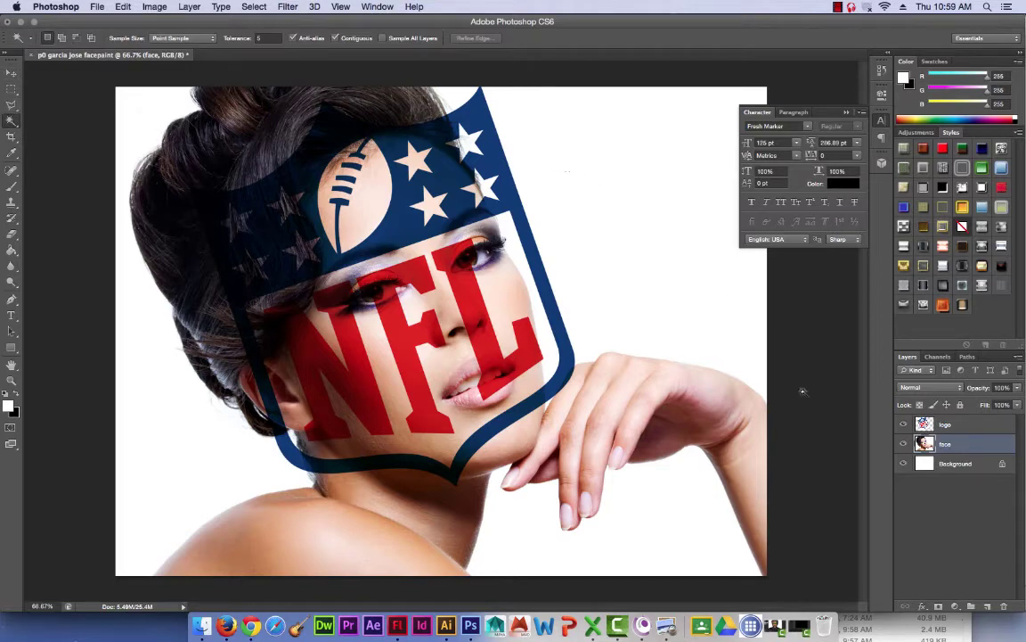
pyautogui.click(904, 424)
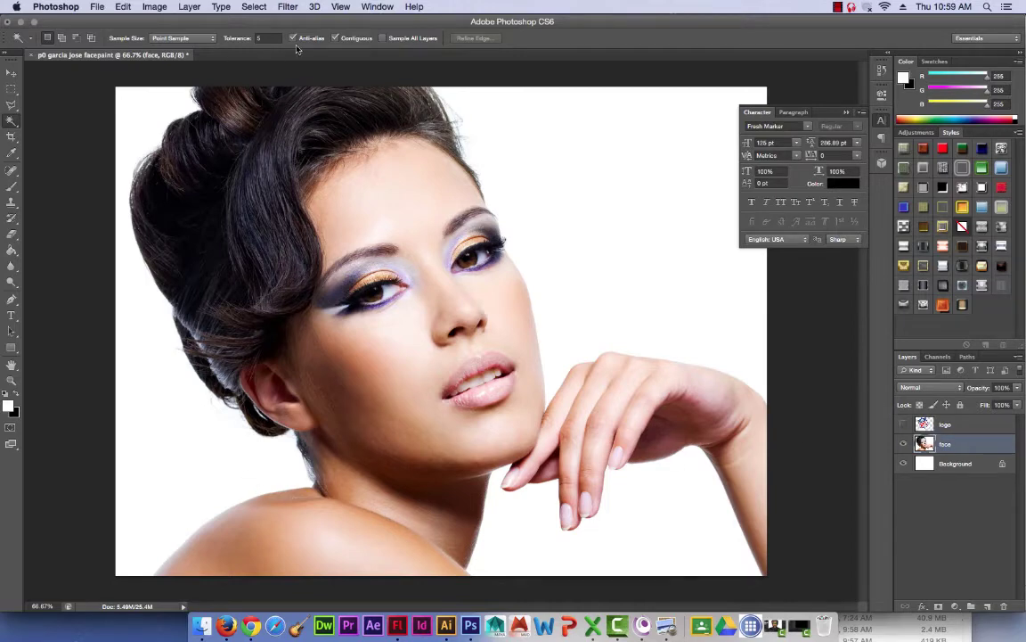
pyautogui.click(335, 39)
pyautogui.click(336, 38)
# Step: At tolerance 30, select the white background left, below the neck and right of the face
pyautogui.click(234, 39)
pyautogui.write('30')
pyautogui.click(148, 122)
pyautogui.press('shift')
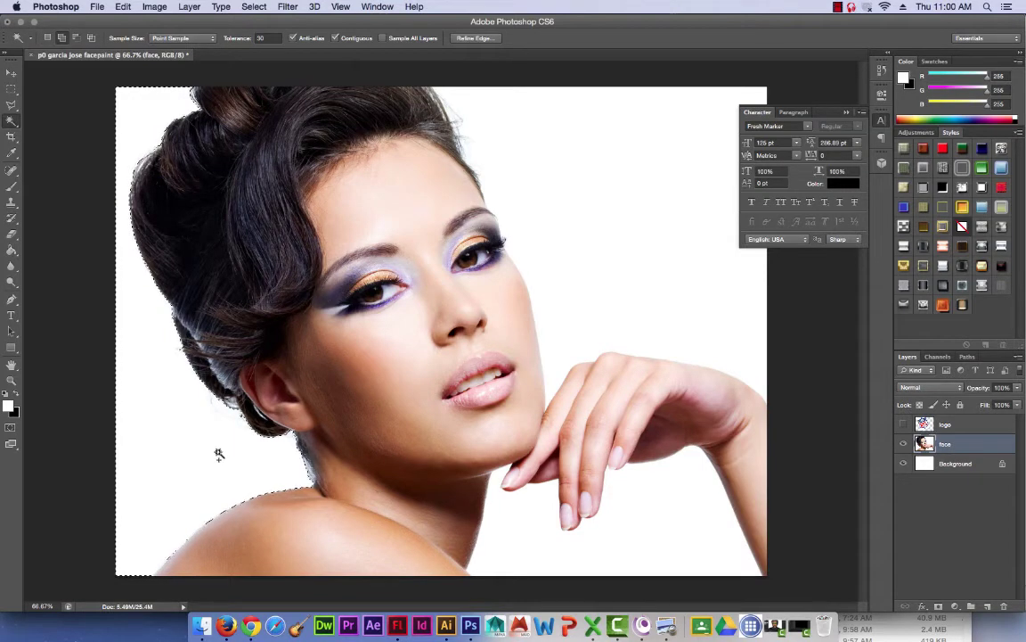
pyautogui.keyDown('shift'); pyautogui.click(503, 530); pyautogui.keyUp('shift')
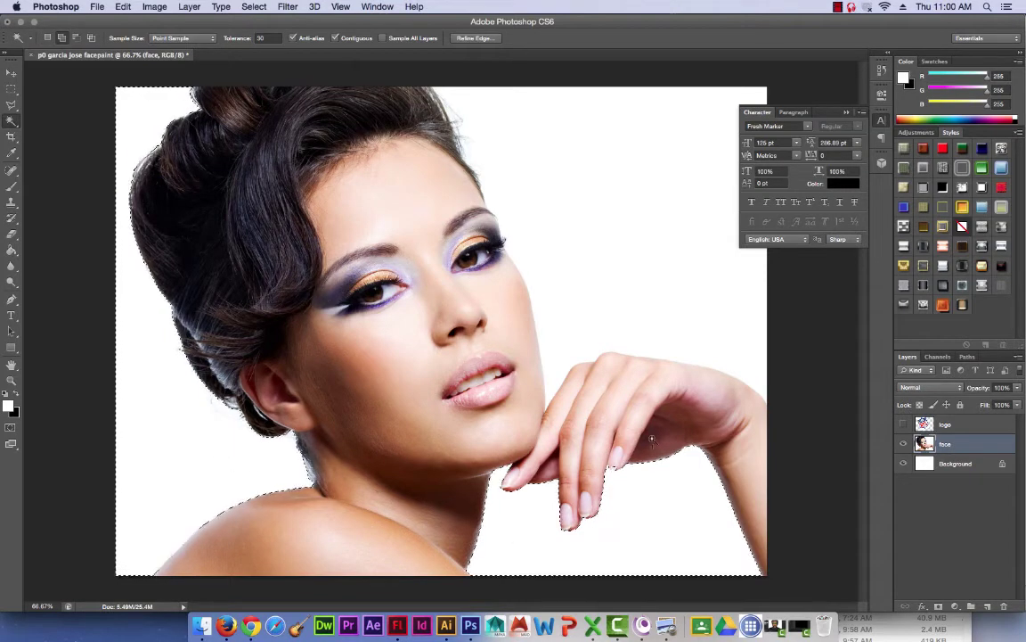
pyautogui.keyDown('shift'); pyautogui.click(654, 320); pyautogui.keyUp('shift')
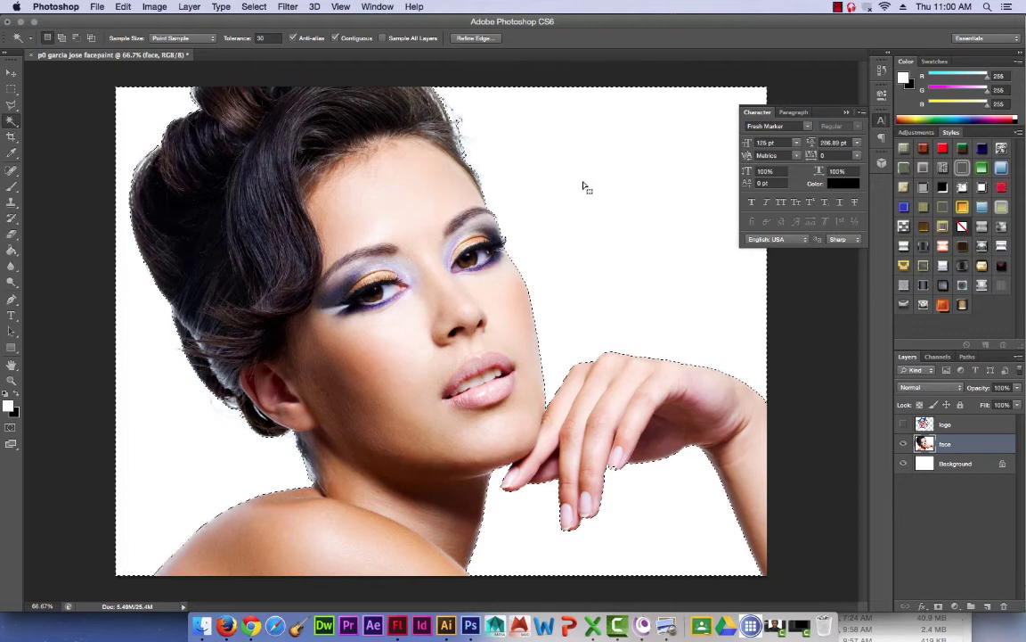
pyautogui.press('shift')
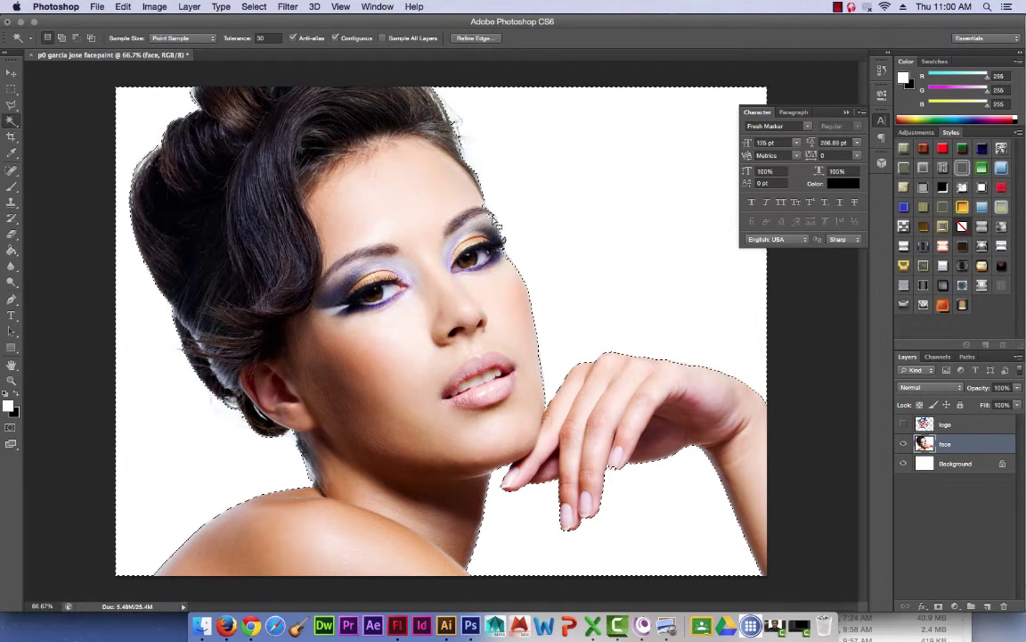
# Step: At tolerance 15, add the white areas right of the hair and below the hand
pyautogui.click(272, 38)
pyautogui.write('15')
pyautogui.press('Return')
pyautogui.keyDown('shift'); pyautogui.click(500, 155); pyautogui.keyUp('shift')
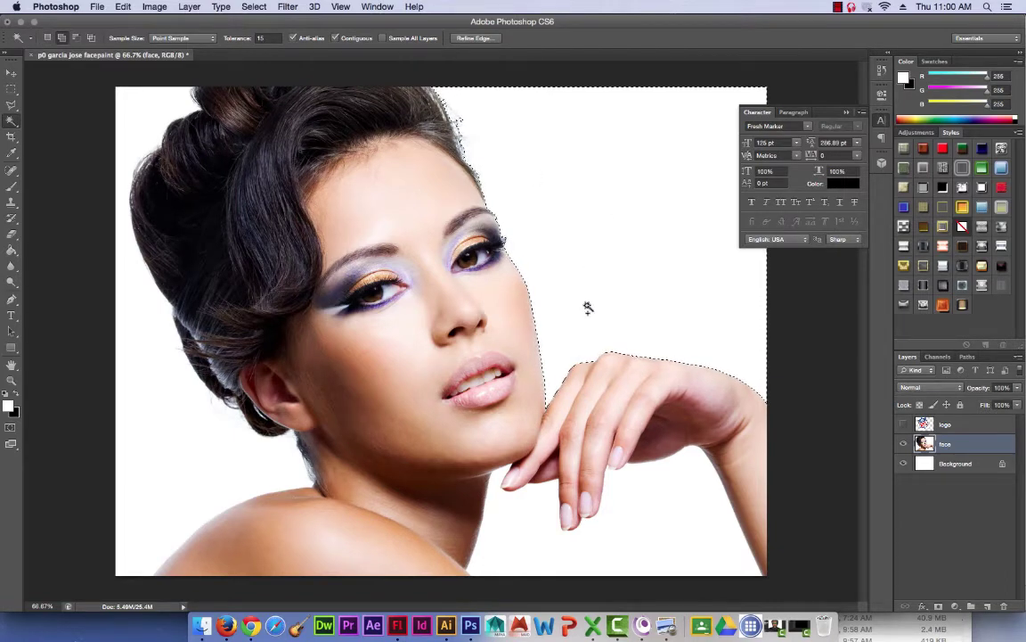
pyautogui.keyDown('shift'); pyautogui.click(614, 513); pyautogui.keyUp('shift')
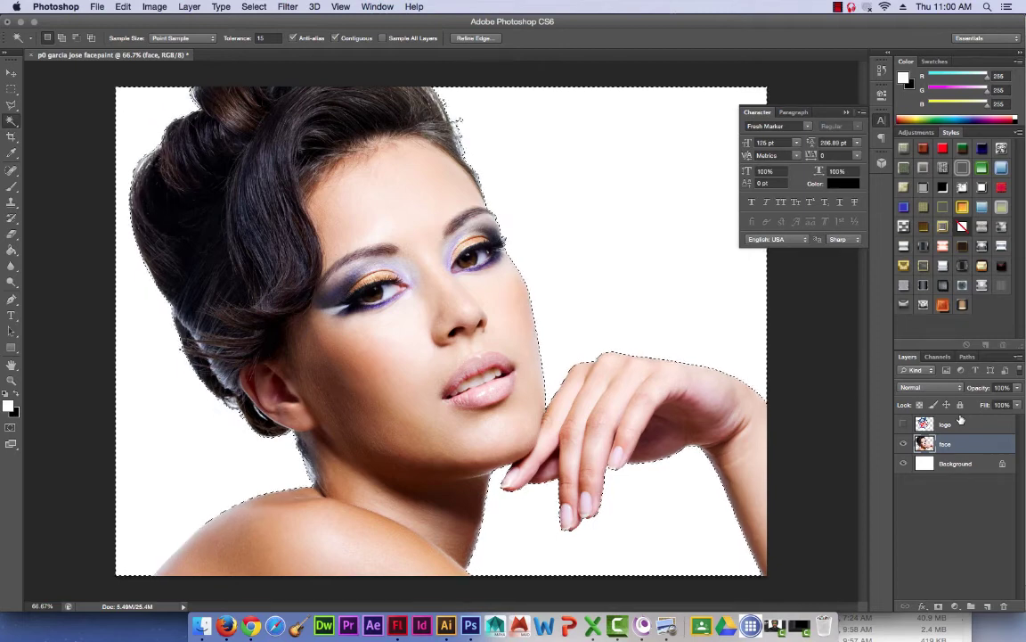
# Step: Show and select the logo layer, then deselect the background using the Rectangular Marquee
pyautogui.click(904, 423)
pyautogui.click(932, 425)
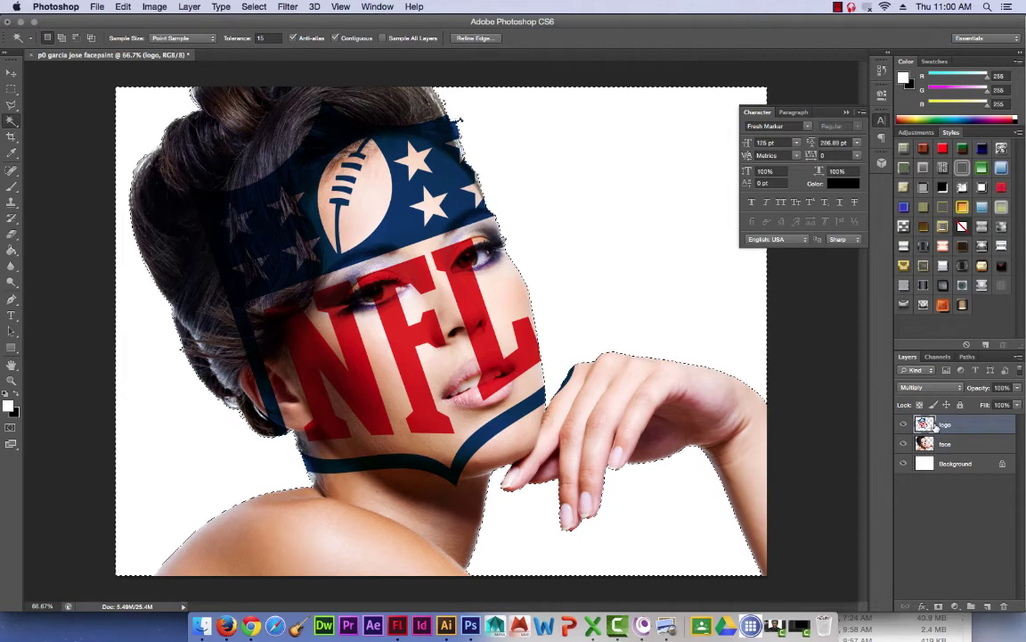
pyautogui.click(11, 89)
pyautogui.click(133, 123)
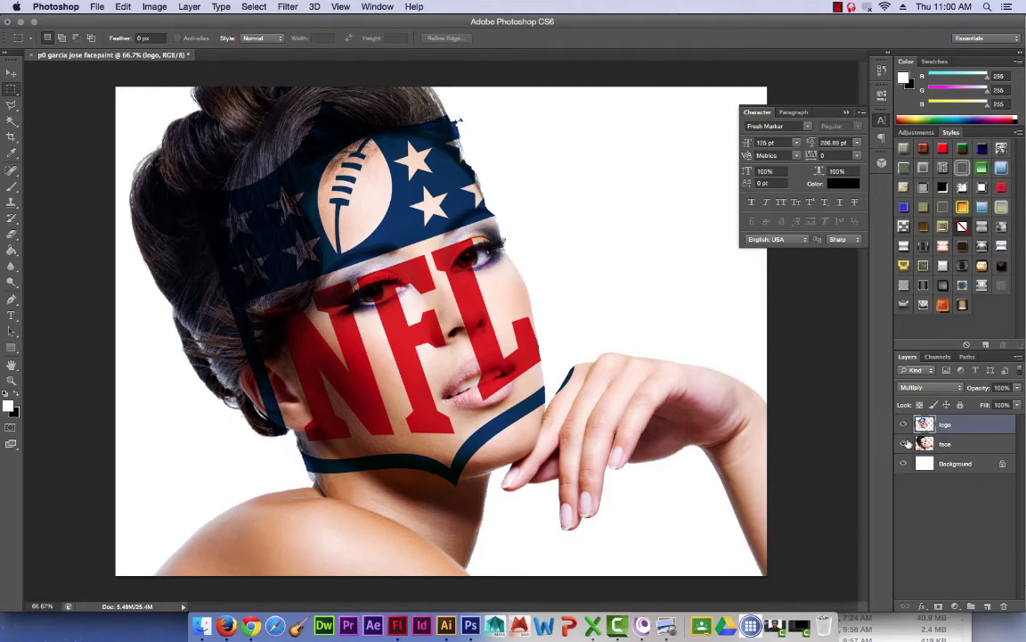
# Step: Delete the white Background layer and lower the logo layer's opacity to about 85%
pyautogui.click(904, 464)
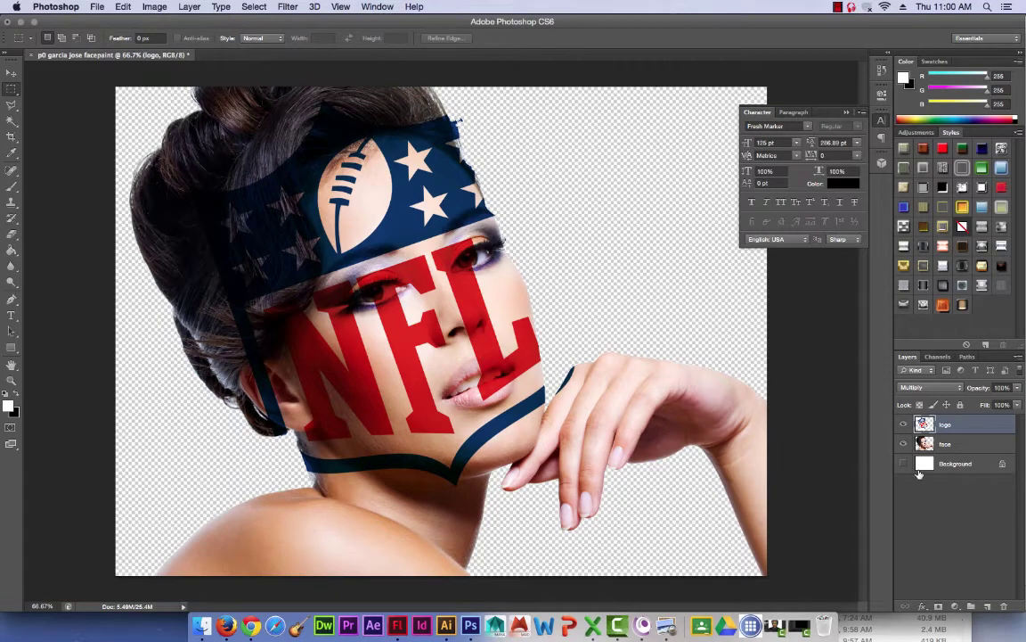
pyautogui.moveTo(993, 465); pyautogui.dragTo(1004, 606)
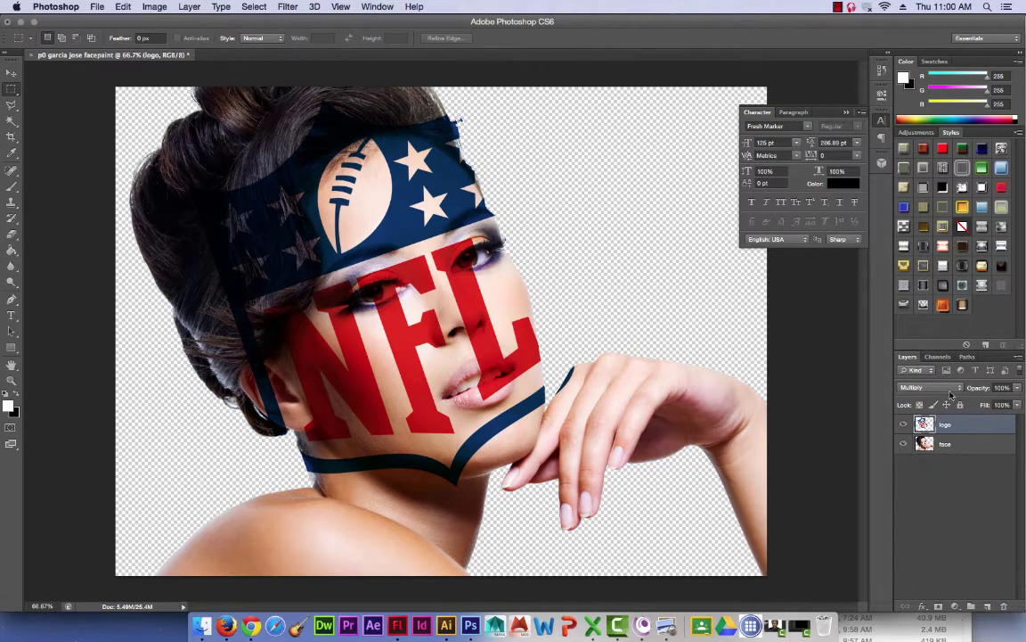
pyautogui.click(1017, 387)
pyautogui.moveTo(1015, 403)
pyautogui.mouseDown()
pyautogui.moveTo(1005, 403)
pyautogui.moveTo(1015, 403)
pyautogui.mouseUp()
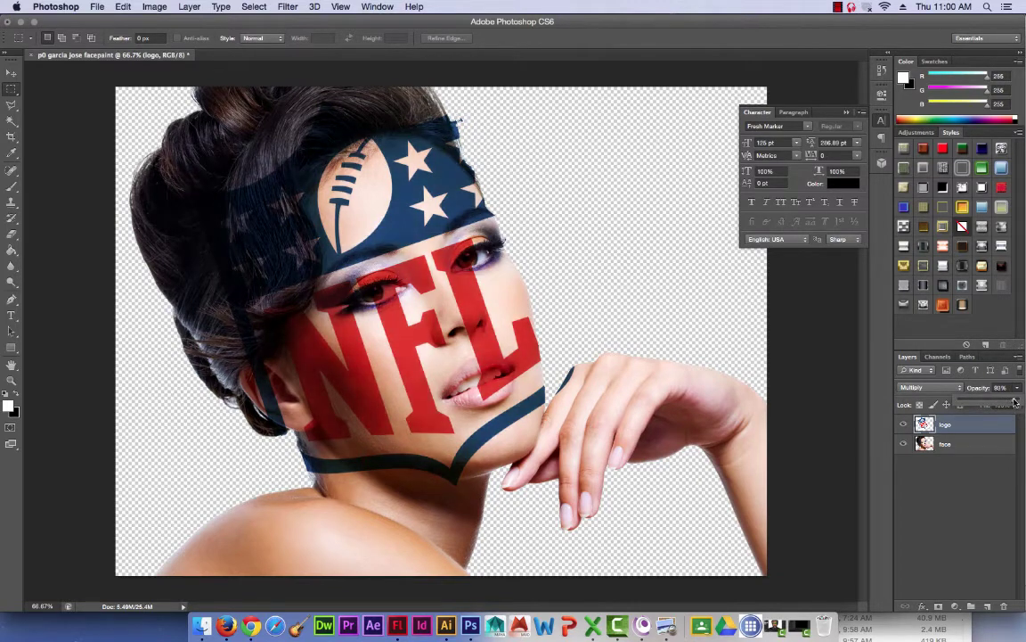
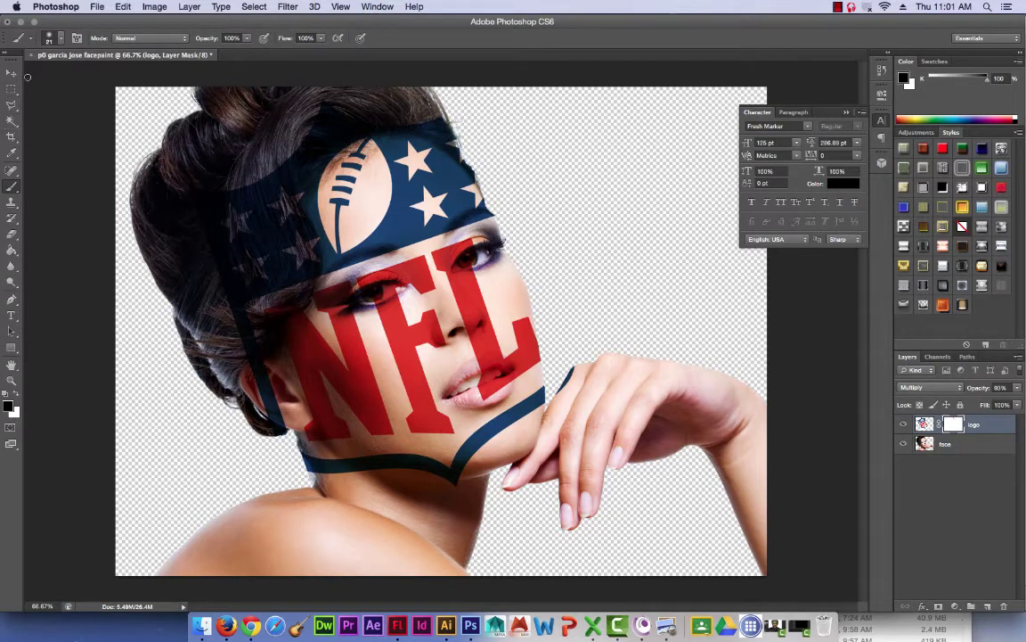
# Step: Enlarge the brush to 50 px
pyautogui.click(61, 40)
pyautogui.moveTo(36, 69); pyautogui.dragTo(44, 65)
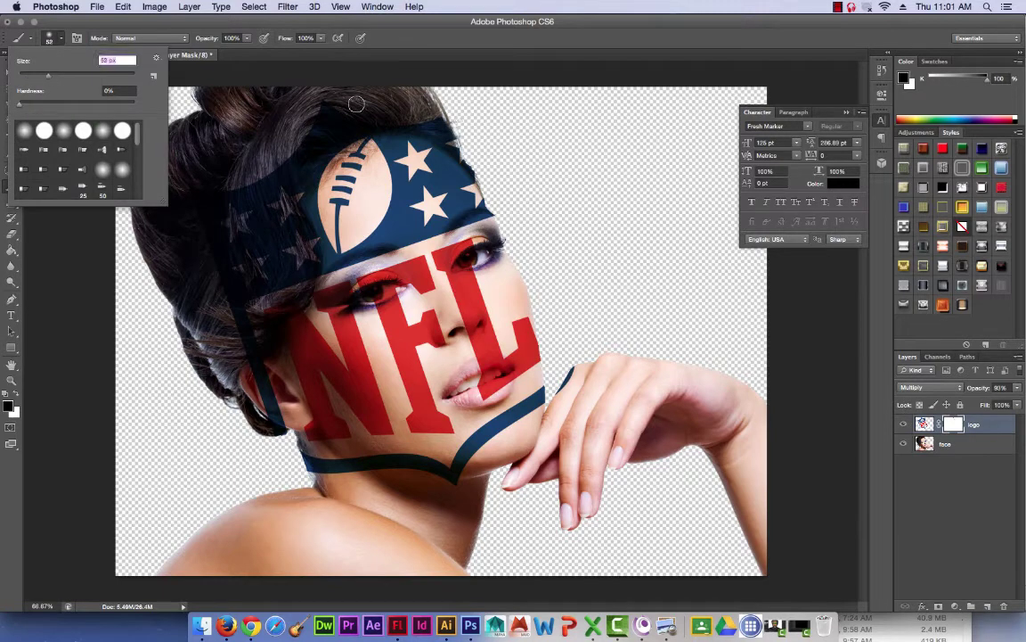
# Step: Paint black on the logo mask to hide the logo over the hair and beside the hand
pyautogui.click(279, 108)
pyautogui.moveTo(292, 157)
pyautogui.mouseDown()
pyautogui.moveTo(283, 121)
pyautogui.moveTo(406, 112)
pyautogui.moveTo(485, 174)
pyautogui.mouseUp()
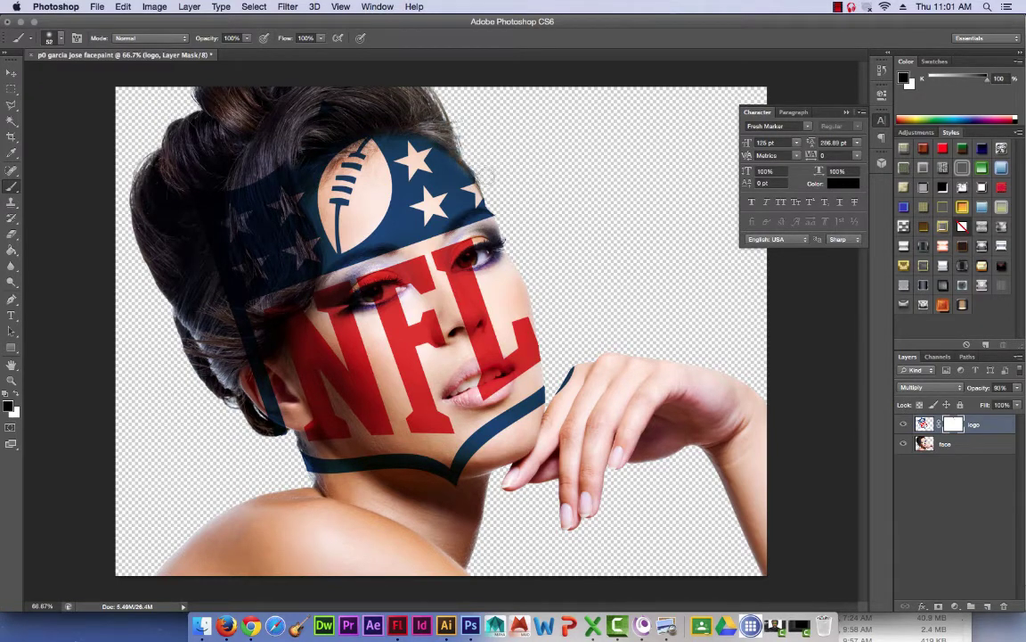
pyautogui.moveTo(263, 126)
pyautogui.mouseDown()
pyautogui.moveTo(256, 207)
pyautogui.moveTo(268, 220)
pyautogui.moveTo(284, 168)
pyautogui.moveTo(291, 260)
pyautogui.moveTo(302, 240)
pyautogui.moveTo(281, 295)
pyautogui.moveTo(296, 284)
pyautogui.moveTo(243, 309)
pyautogui.moveTo(215, 280)
pyautogui.moveTo(236, 233)
pyautogui.moveTo(260, 301)
pyautogui.moveTo(239, 196)
pyautogui.moveTo(213, 251)
pyautogui.moveTo(276, 285)
pyautogui.moveTo(280, 146)
pyautogui.moveTo(292, 121)
pyautogui.moveTo(289, 197)
pyautogui.moveTo(314, 140)
pyautogui.mouseUp()
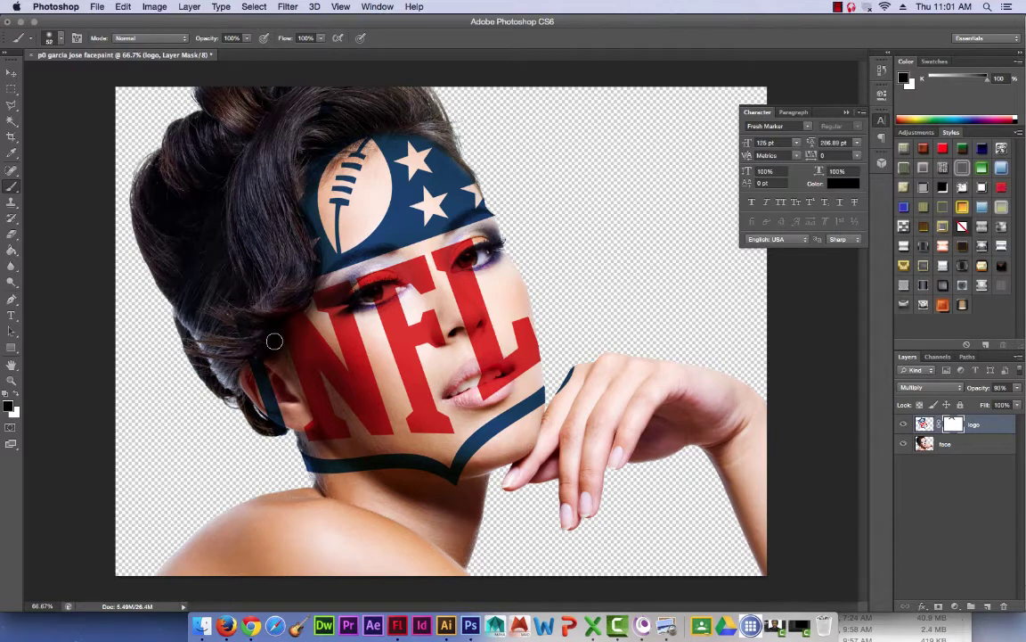
pyautogui.moveTo(210, 338)
pyautogui.mouseDown()
pyautogui.moveTo(237, 291)
pyautogui.moveTo(225, 381)
pyautogui.moveTo(283, 437)
pyautogui.moveTo(278, 419)
pyautogui.moveTo(301, 454)
pyautogui.mouseUp()
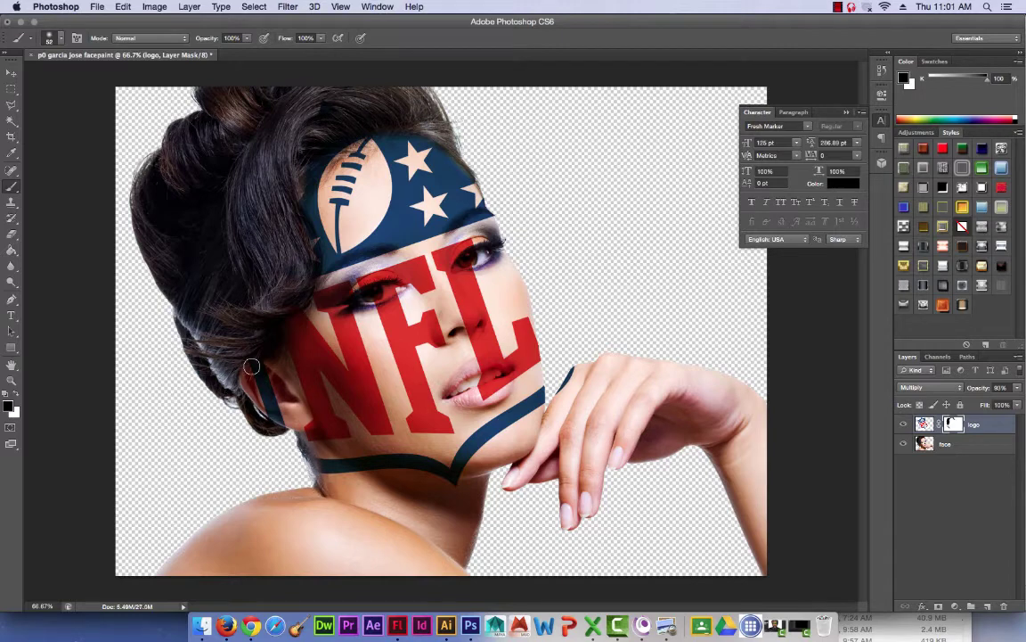
pyautogui.moveTo(573, 328)
pyautogui.mouseDown()
pyautogui.moveTo(576, 389)
pyautogui.moveTo(566, 408)
pyautogui.moveTo(564, 345)
pyautogui.moveTo(557, 393)
pyautogui.moveTo(574, 360)
pyautogui.mouseUp()
# Step: Restore the logo in white along the hairline and jaw, then shrink the brush to 35 px
pyautogui.press('x')
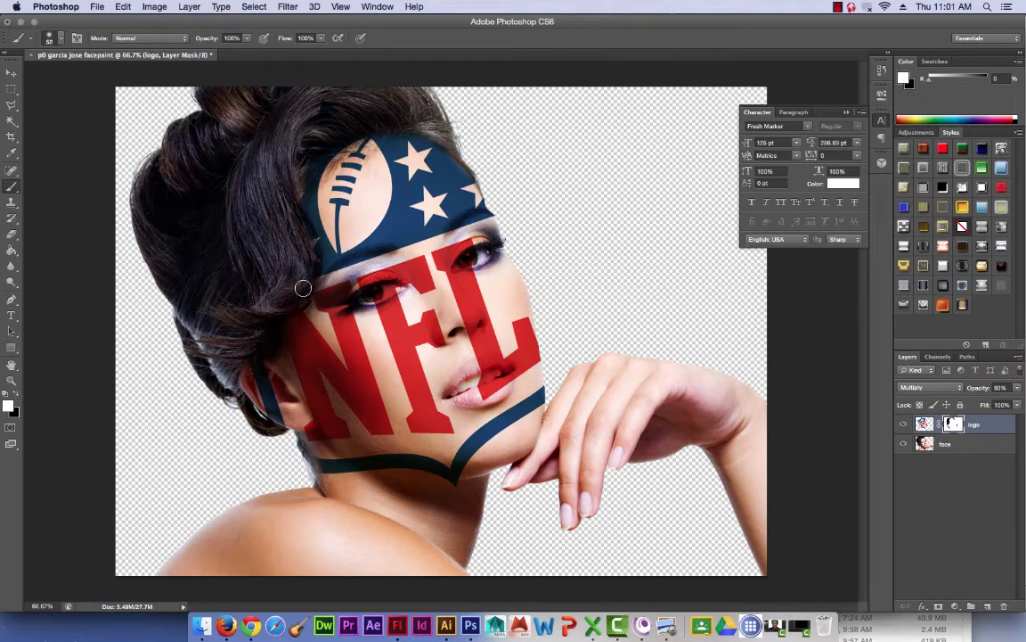
pyautogui.moveTo(303, 288)
pyautogui.mouseDown()
pyautogui.moveTo(315, 224)
pyautogui.moveTo(301, 192)
pyautogui.moveTo(305, 210)
pyautogui.moveTo(322, 146)
pyautogui.moveTo(308, 184)
pyautogui.moveTo(303, 149)
pyautogui.moveTo(377, 139)
pyautogui.moveTo(443, 158)
pyautogui.moveTo(420, 143)
pyautogui.moveTo(445, 161)
pyautogui.mouseUp()
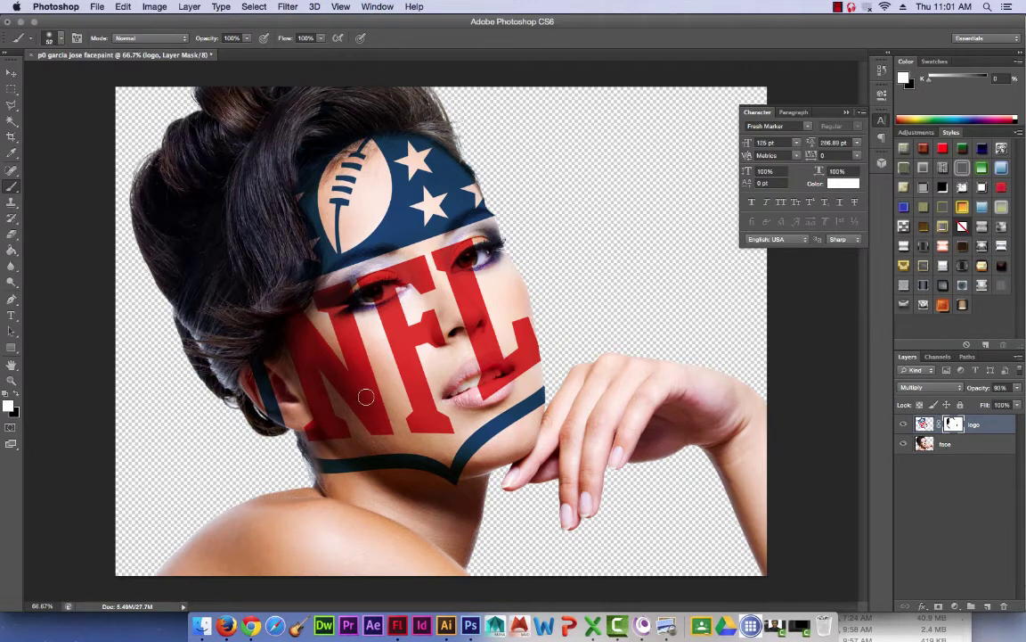
pyautogui.moveTo(323, 452)
pyautogui.mouseDown()
pyautogui.moveTo(290, 415)
pyautogui.moveTo(324, 391)
pyautogui.mouseUp()
pyautogui.click(54, 36)
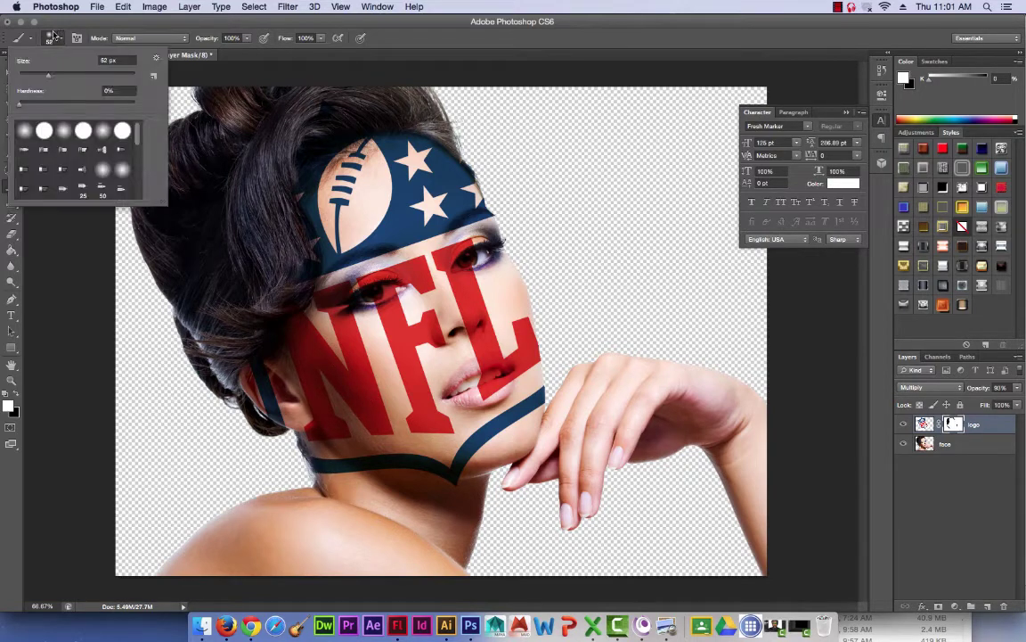
pyautogui.click(38, 75)
pyautogui.press('Return')
# Step: Zoom to 200% and mask the logo off the lips and both eyes in black
pyautogui.press('x')
pyautogui.press('z')
pyautogui.click(428, 298)
pyautogui.click(428, 298)
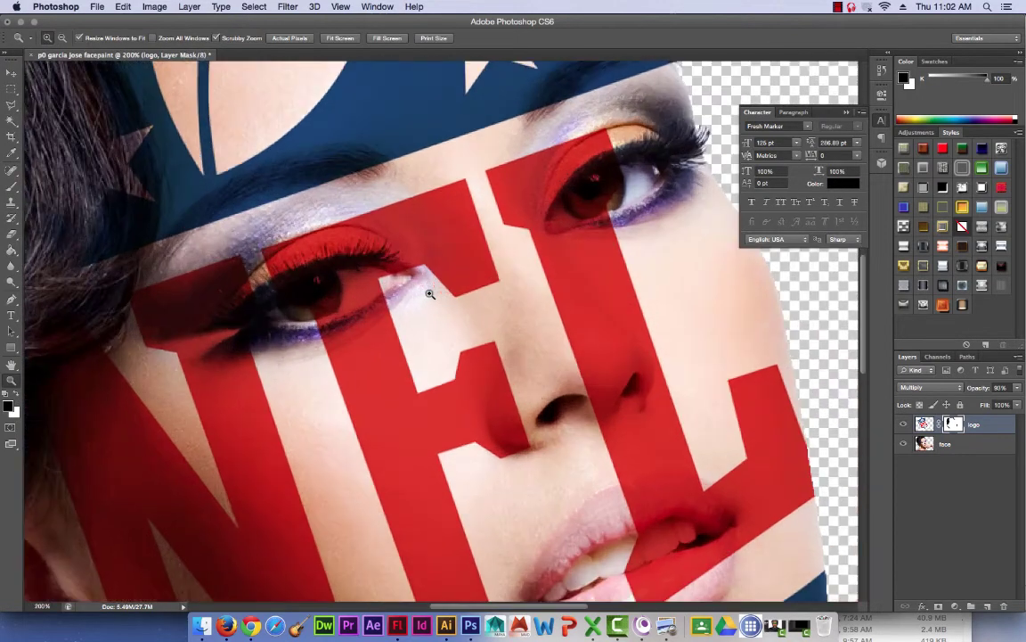
pyautogui.scroll(-3, 728, 531)
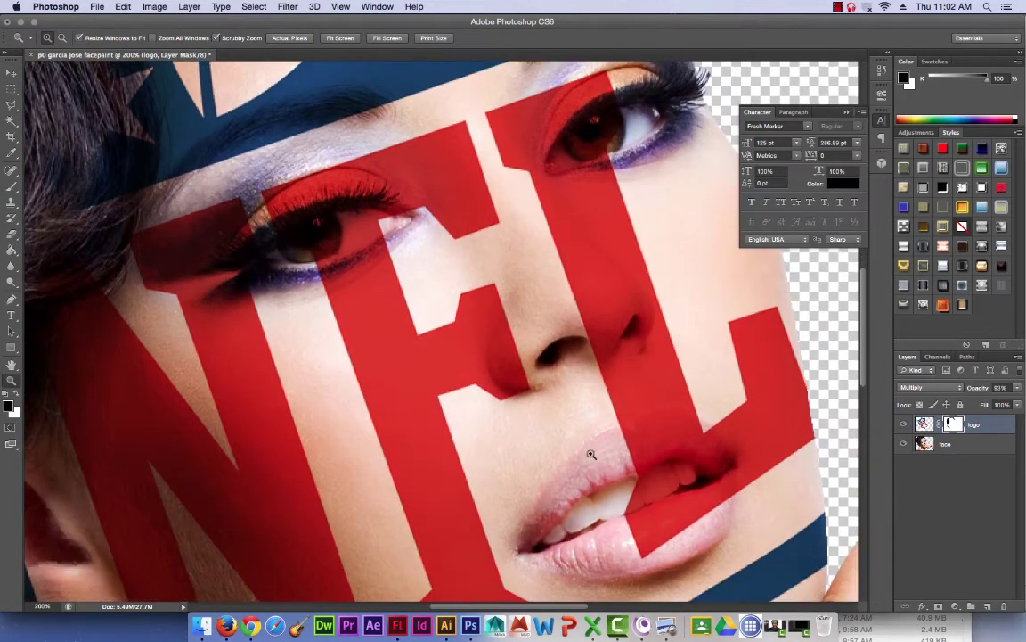
pyautogui.click(11, 185)
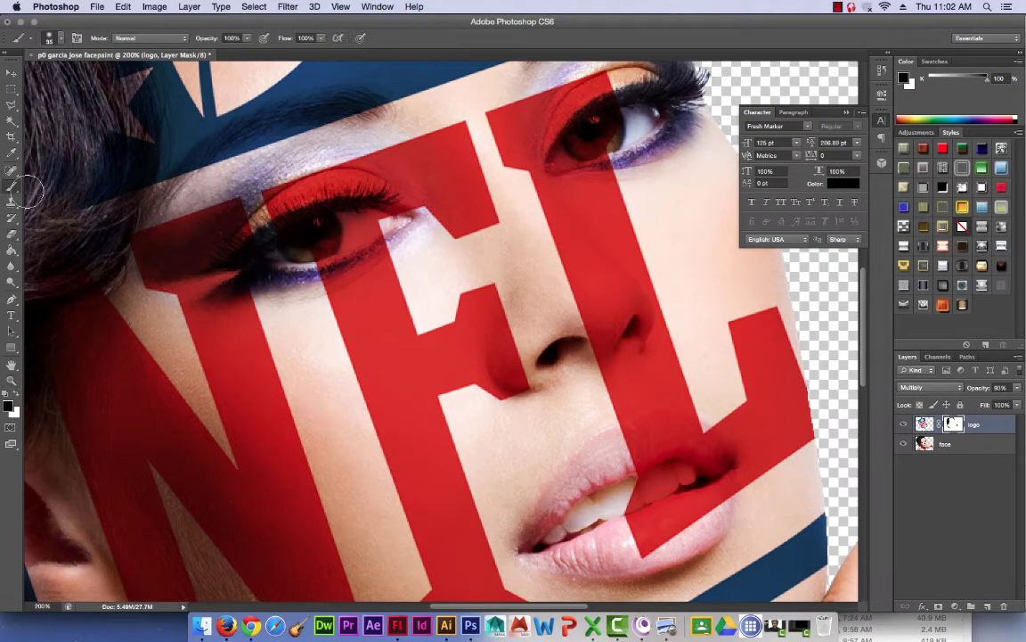
pyautogui.moveTo(659, 481)
pyautogui.mouseDown()
pyautogui.moveTo(615, 501)
pyautogui.moveTo(692, 474)
pyautogui.moveTo(657, 458)
pyautogui.mouseUp()
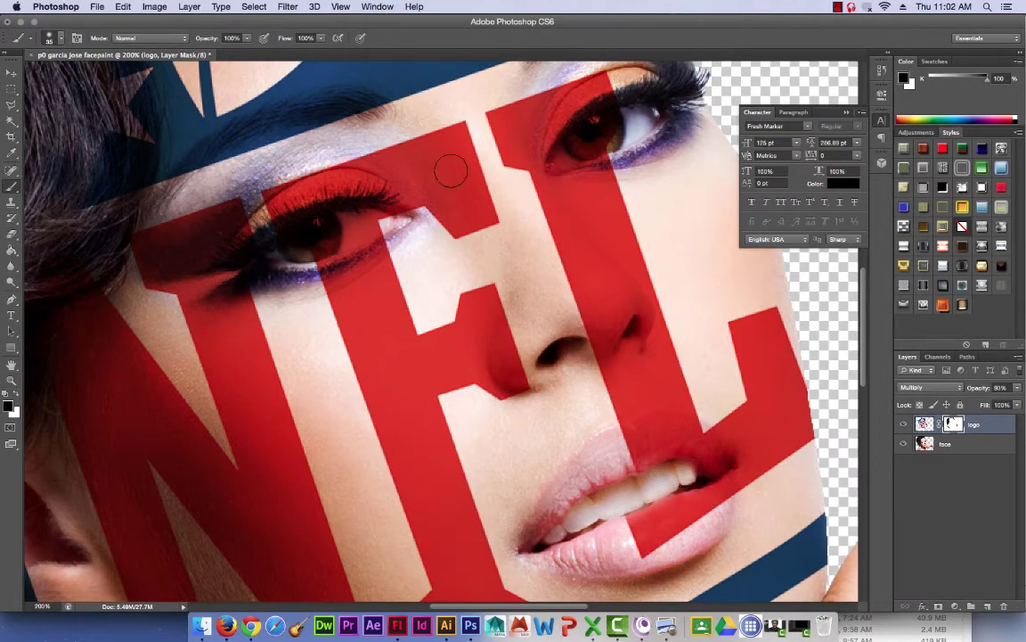
pyautogui.moveTo(613, 145)
pyautogui.mouseDown()
pyautogui.moveTo(600, 125)
pyautogui.moveTo(579, 137)
pyautogui.moveTo(582, 129)
pyautogui.moveTo(628, 117)
pyautogui.mouseUp()
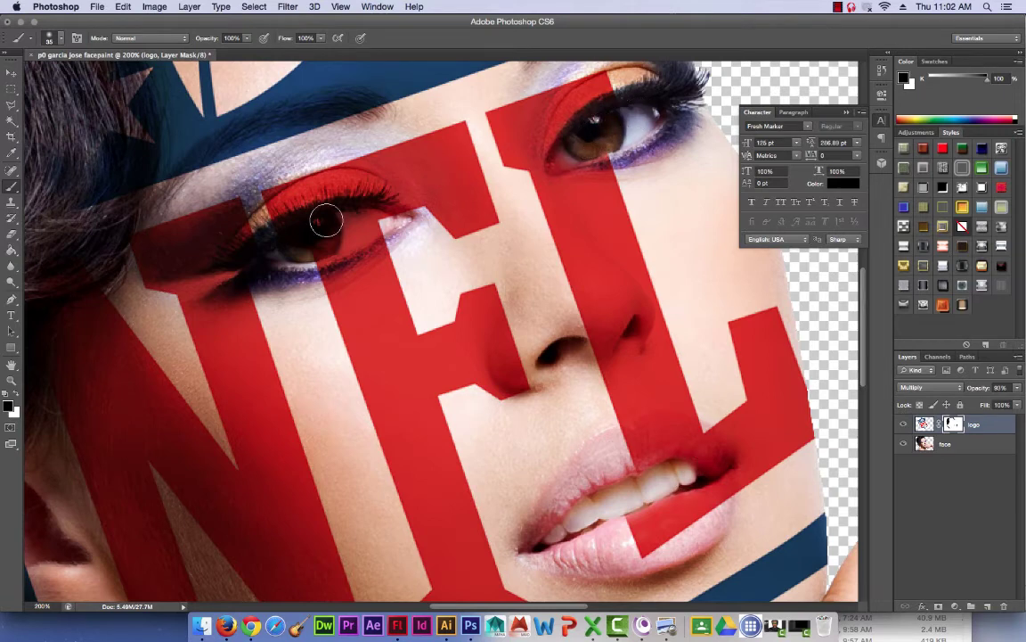
pyautogui.moveTo(324, 220)
pyautogui.mouseDown()
pyautogui.moveTo(328, 232)
pyautogui.moveTo(294, 219)
pyautogui.moveTo(339, 195)
pyautogui.mouseUp()
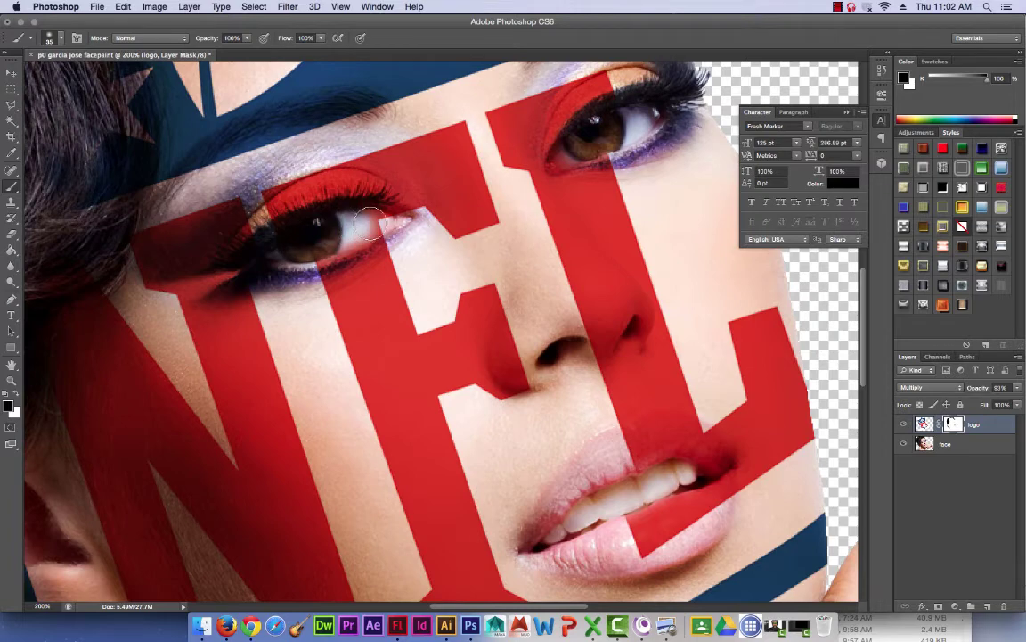
# Step: With an 18 px brush, clear the tint from the eye's inner corner and lower eyelid
pyautogui.click(62, 40)
pyautogui.moveTo(36, 74); pyautogui.dragTo(30, 77)
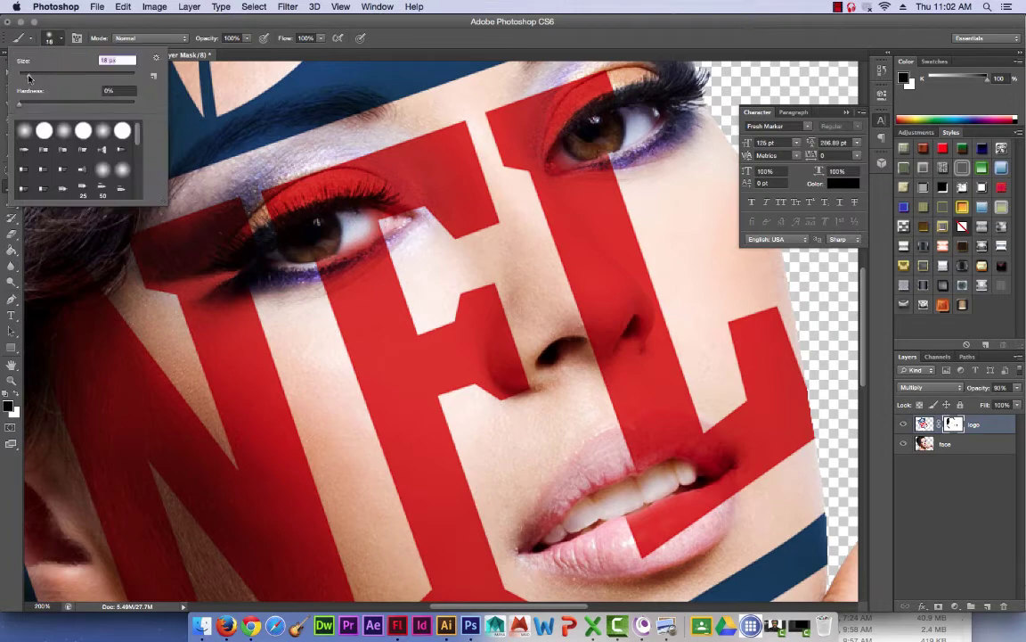
pyautogui.click(361, 223)
pyautogui.moveTo(377, 219)
pyautogui.mouseDown()
pyautogui.moveTo(348, 203)
pyautogui.moveTo(314, 221)
pyautogui.mouseUp()
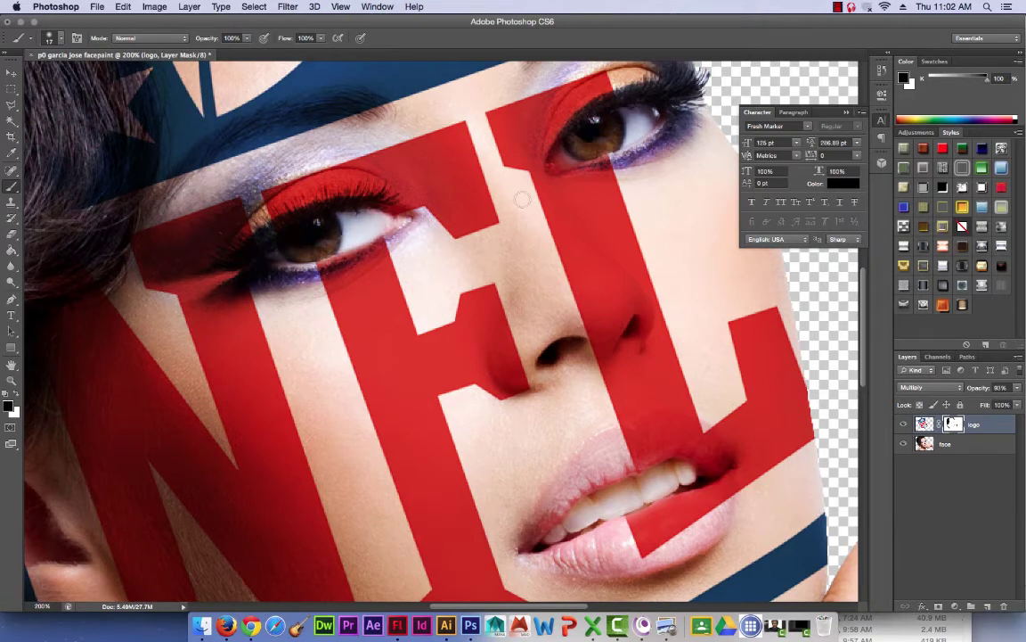
pyautogui.moveTo(588, 145)
pyautogui.mouseDown()
pyautogui.moveTo(513, 141)
pyautogui.moveTo(575, 157)
pyautogui.mouseUp()
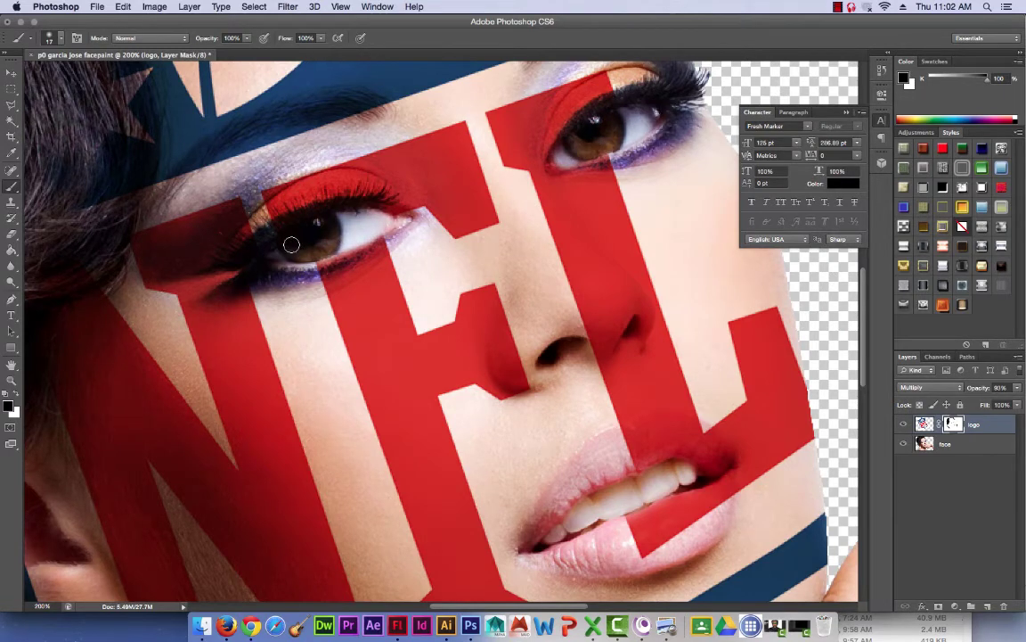
# Step: Zoom out to see the whole face at about 50%
pyautogui.press('z')
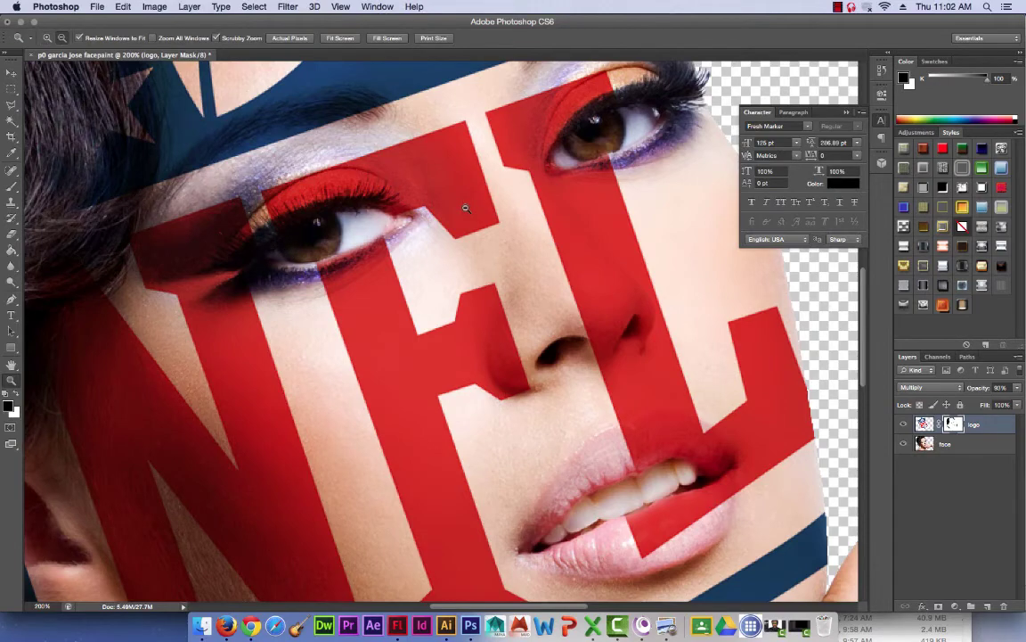
pyautogui.keyDown('alt'); pyautogui.click(465, 208); pyautogui.keyUp('alt')
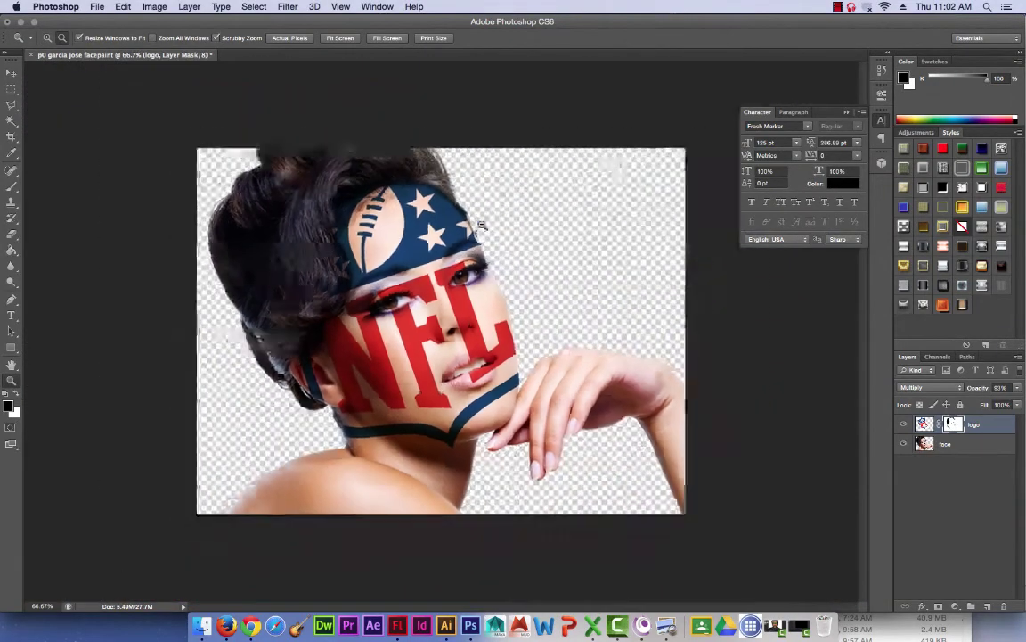
pyautogui.keyDown('alt'); pyautogui.click(481, 224); pyautogui.keyUp('alt')
pyautogui.click(589, 331)
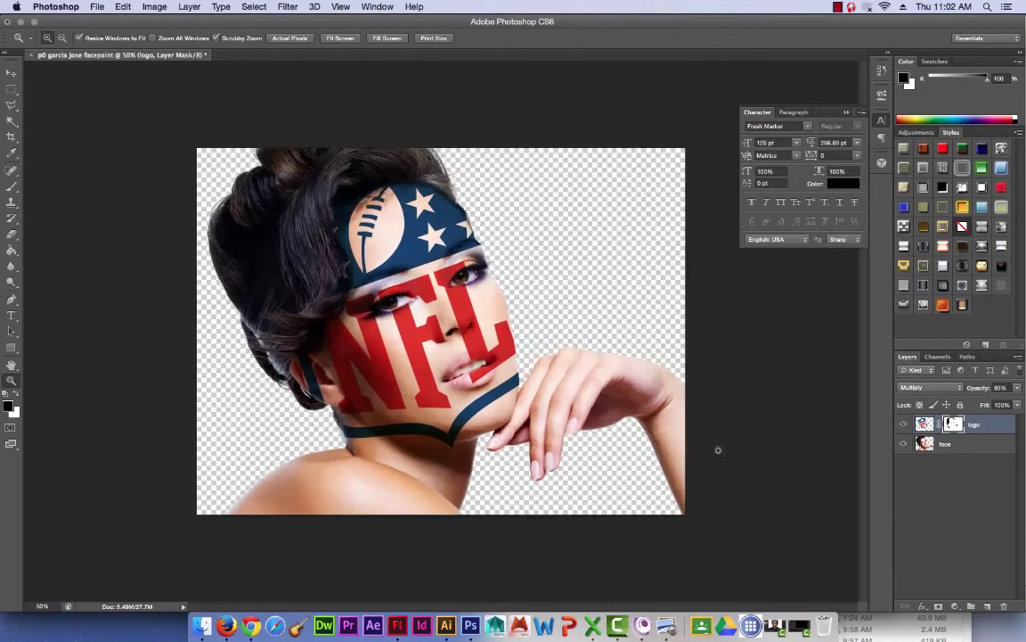
# Step: Search Google Images for 'football field', filtered to images larger than 4 MP
pyautogui.click(252, 625)
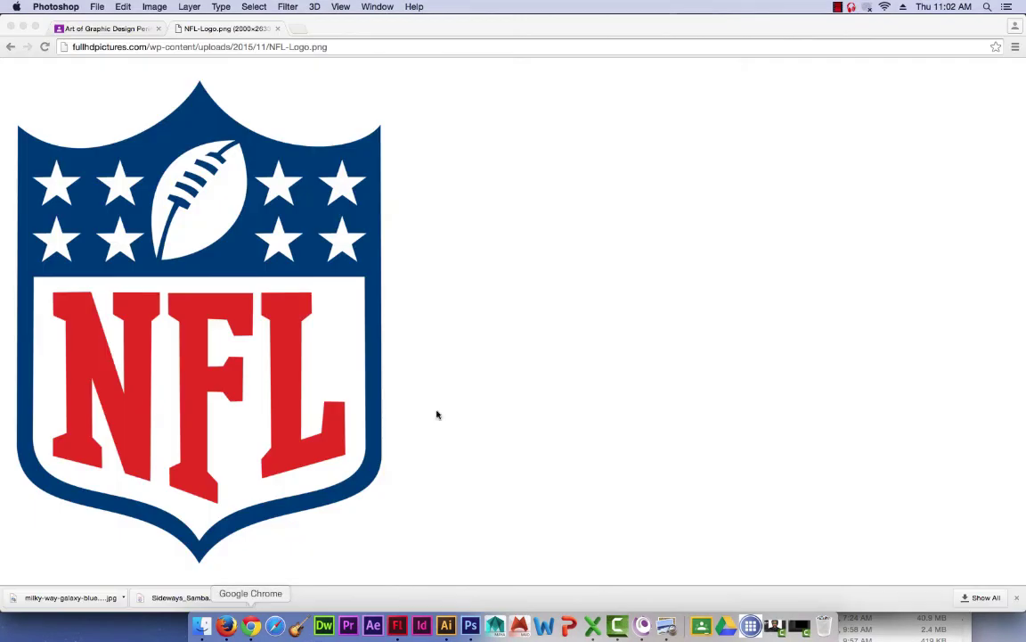
pyautogui.click(373, 45)
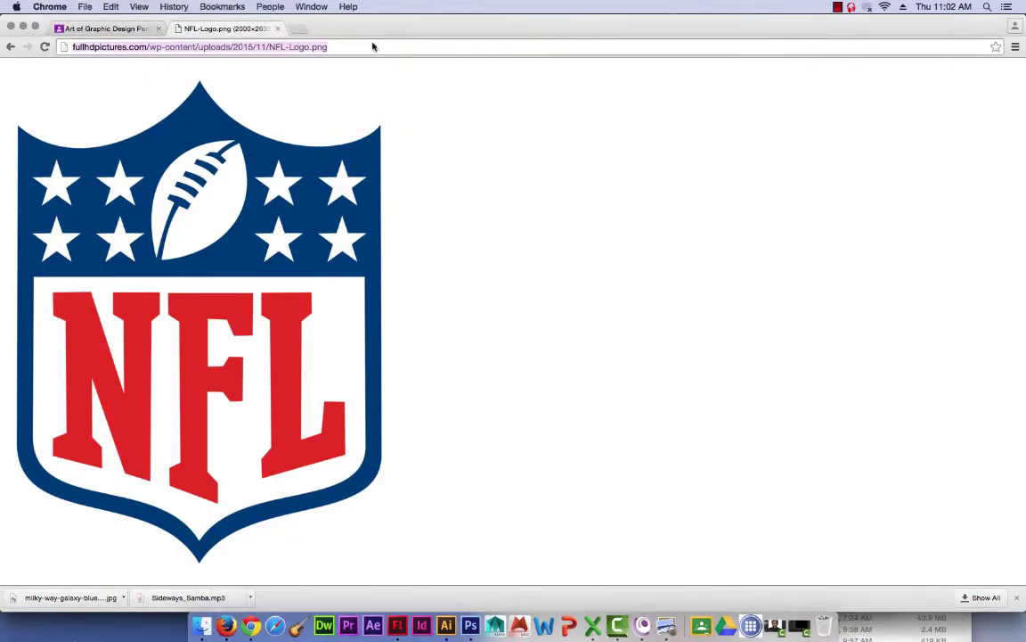
pyautogui.write('football fi')
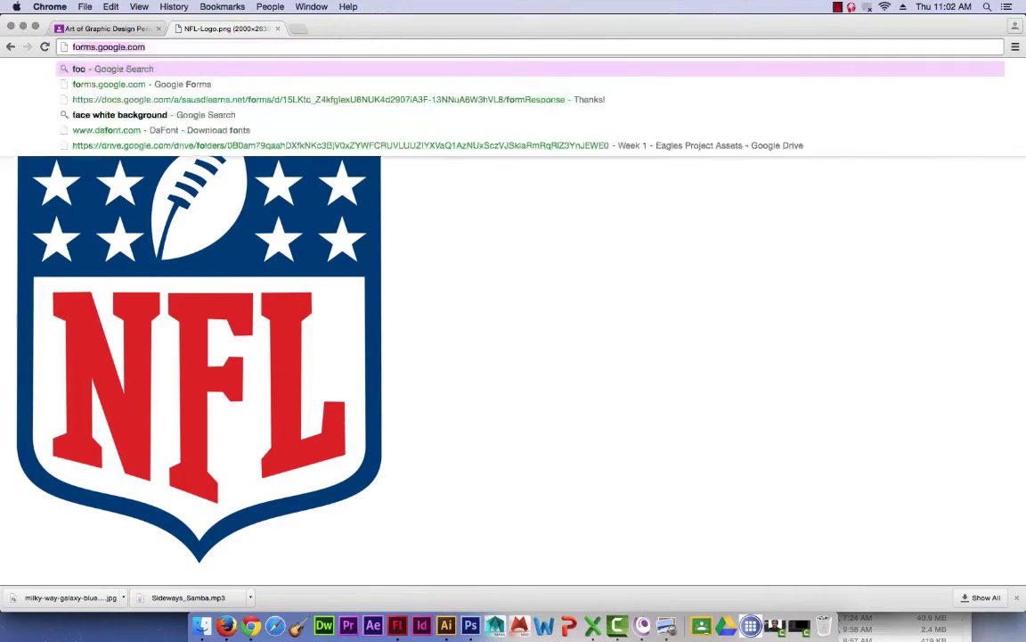
pyautogui.write('eld')
pyautogui.press('Return')
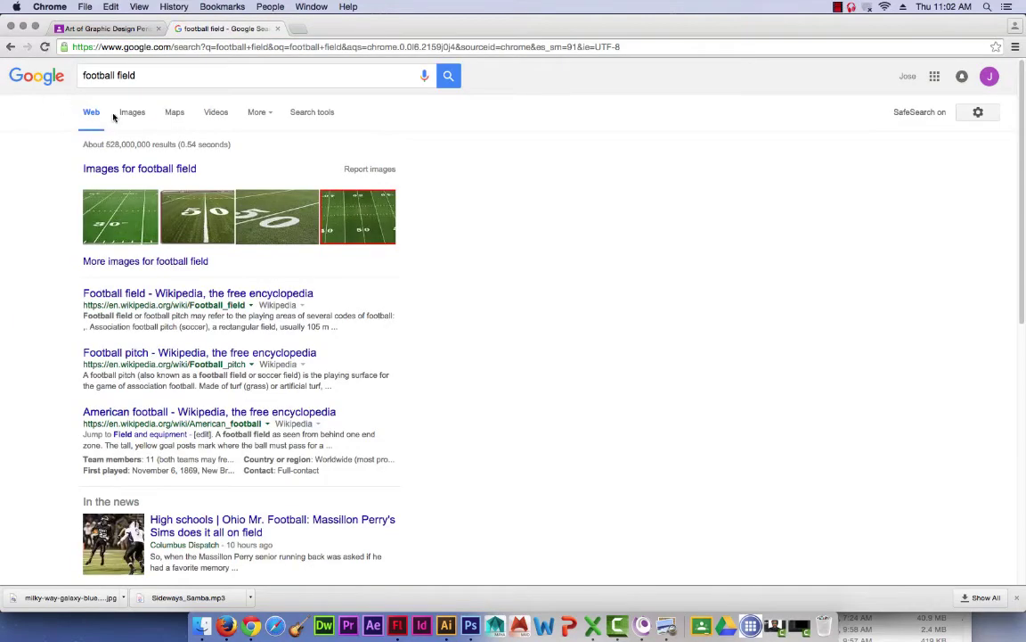
pyautogui.click(126, 113)
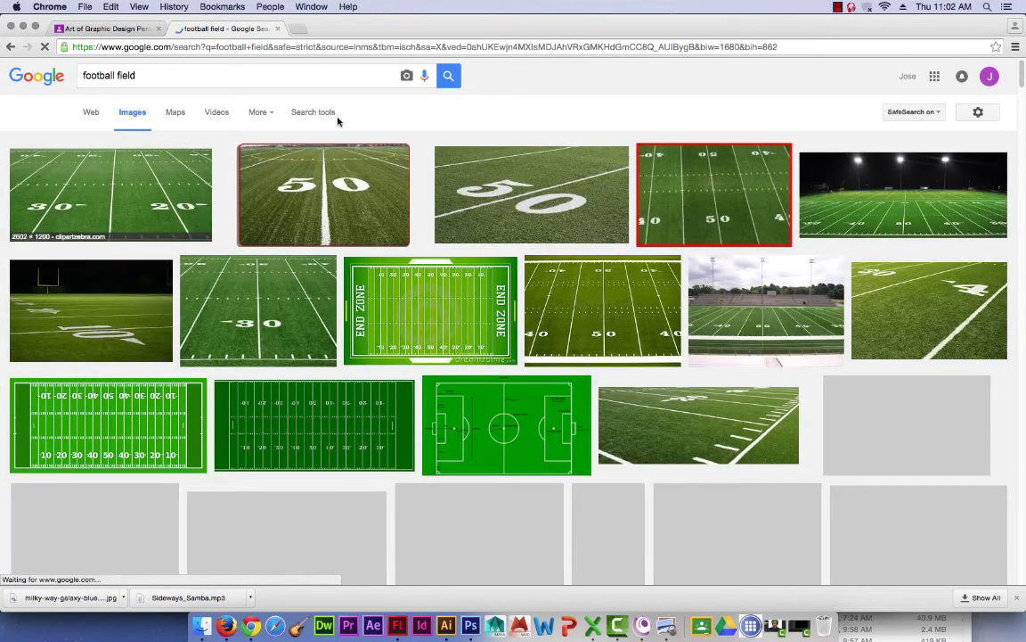
pyautogui.click(323, 113)
pyautogui.click(93, 144)
pyautogui.moveTo(108, 234)
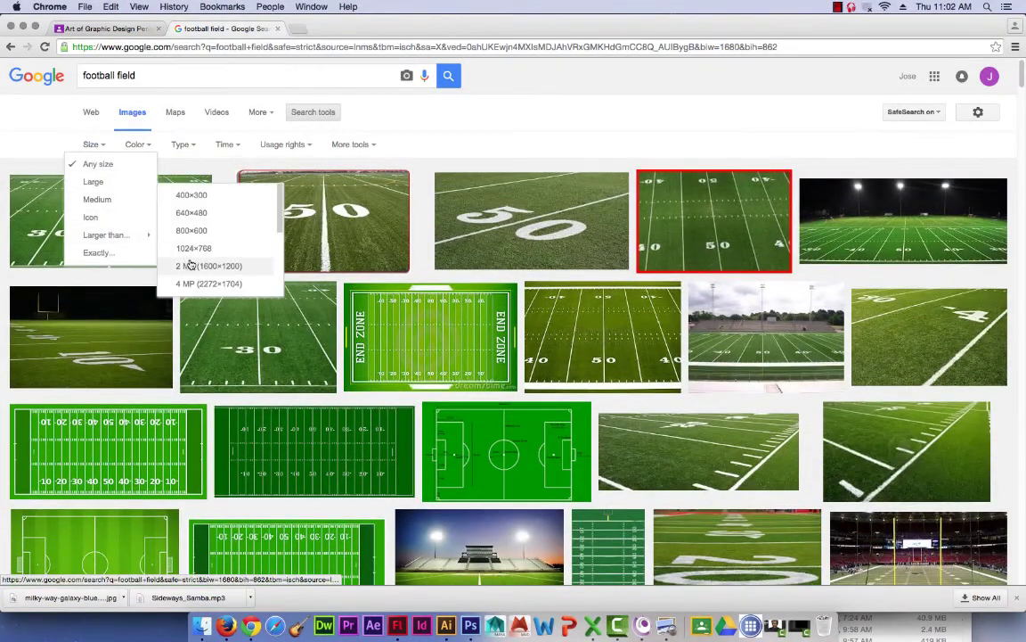
pyautogui.click(190, 264)
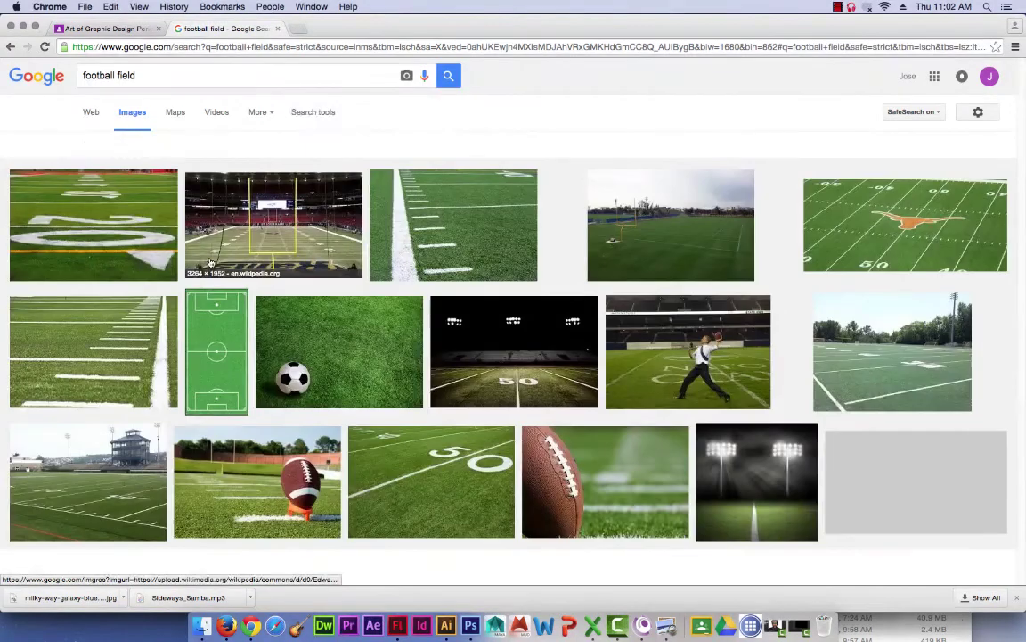
# Step: Open the full-size night stadium photo and another field result in new tabs
pyautogui.click(124, 219)
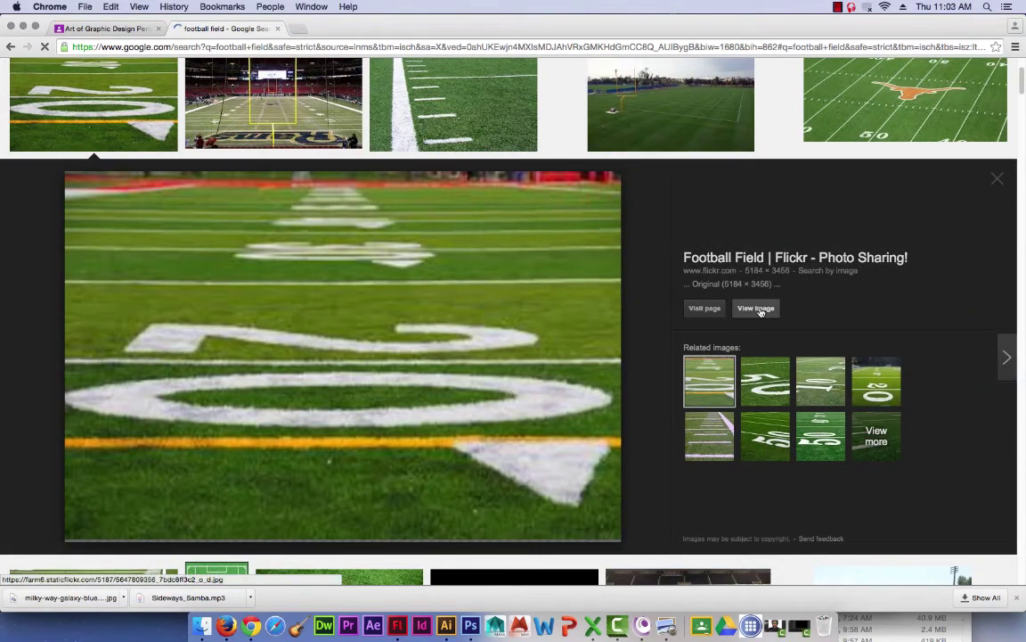
pyautogui.click(757, 308)
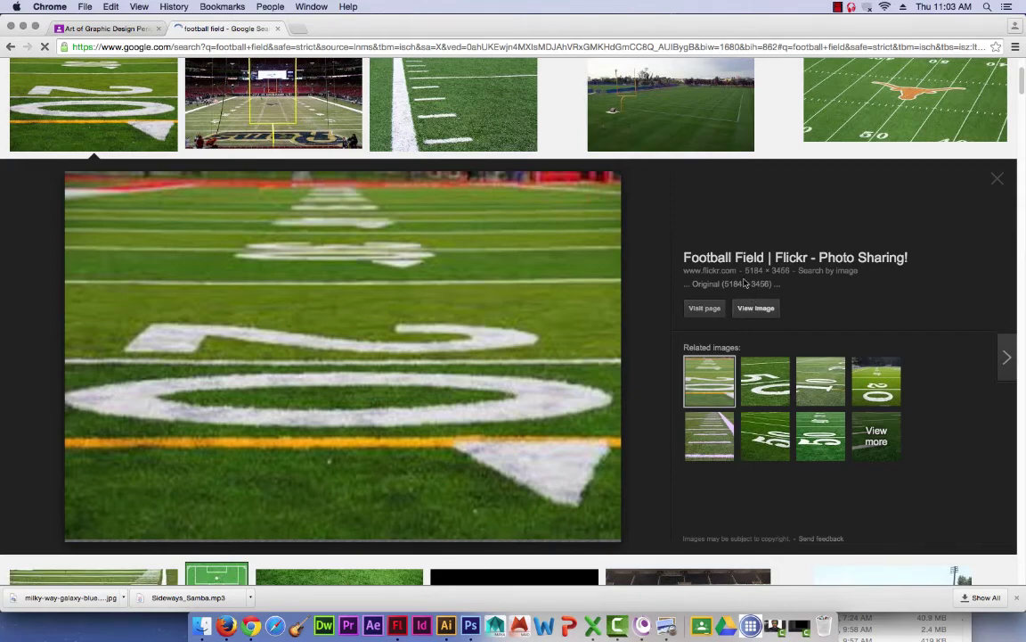
pyautogui.scroll(2, 419, 134)
pyautogui.rightClick(439, 147)
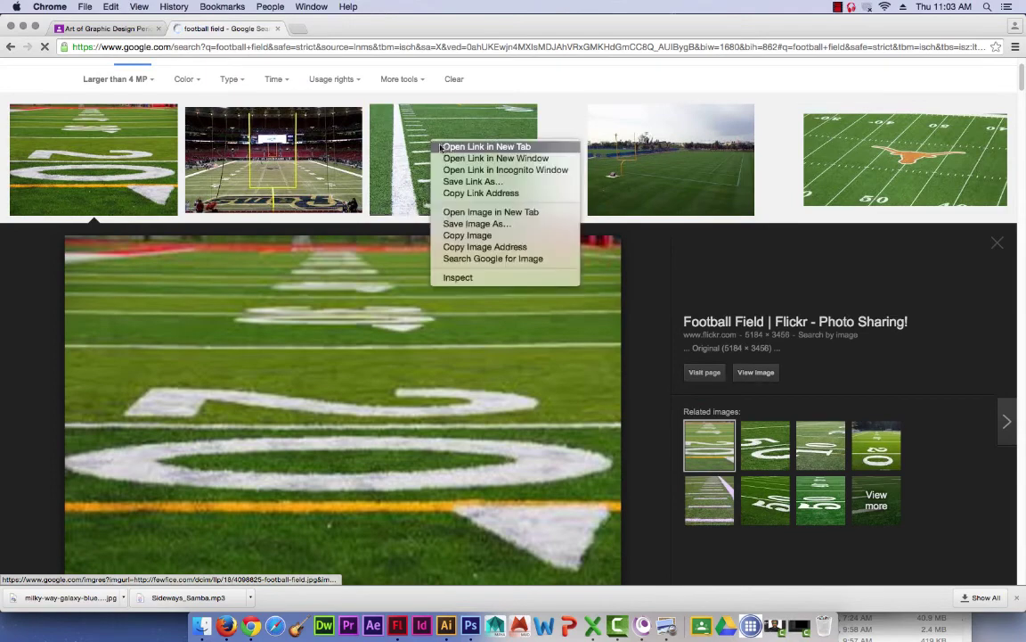
pyautogui.click(442, 147)
pyautogui.scroll(-10, 797, 296)
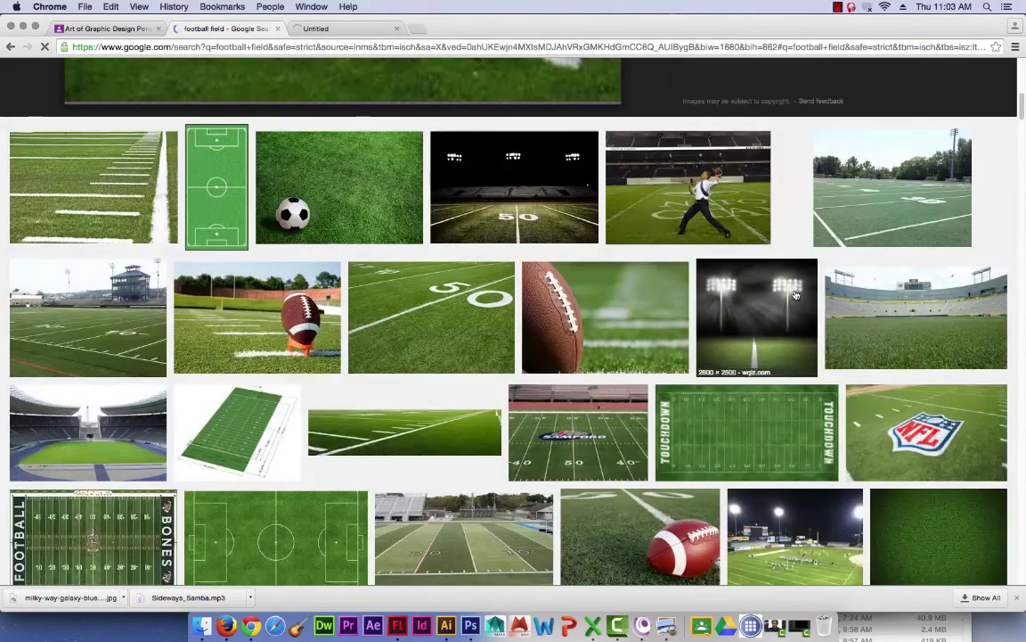
pyautogui.click(499, 207)
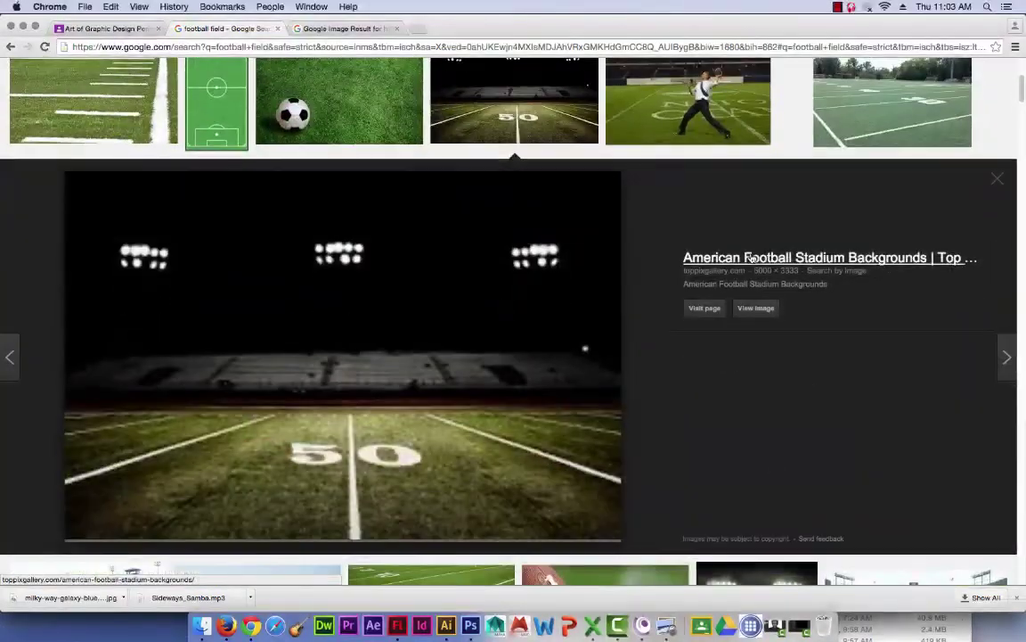
pyautogui.rightClick(760, 308)
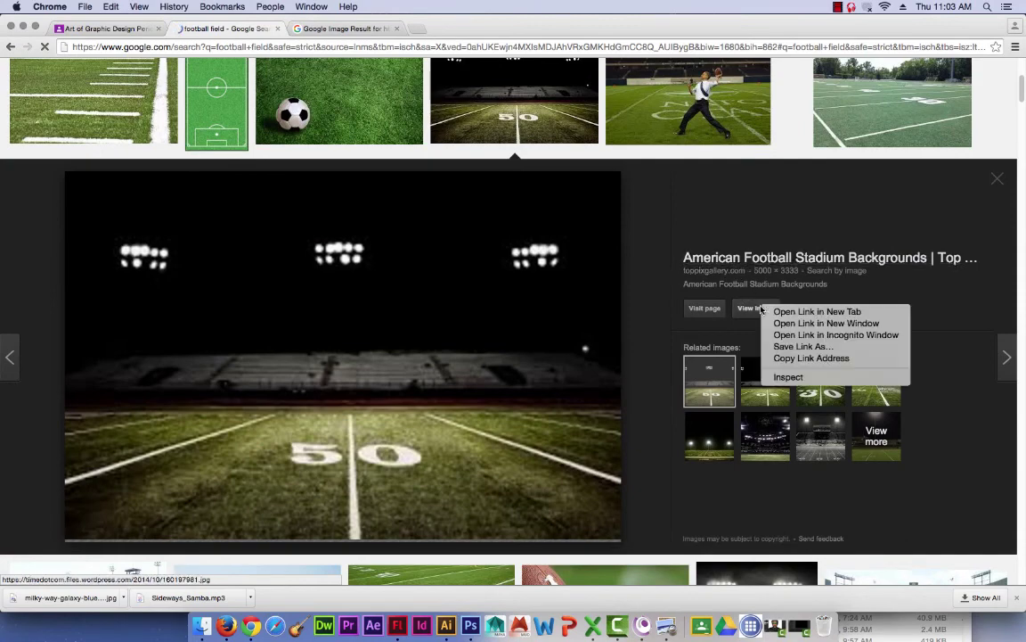
pyautogui.click(817, 311)
# Step: Copy the full-size stadium image and return to the Photoshop document
pyautogui.click(362, 27)
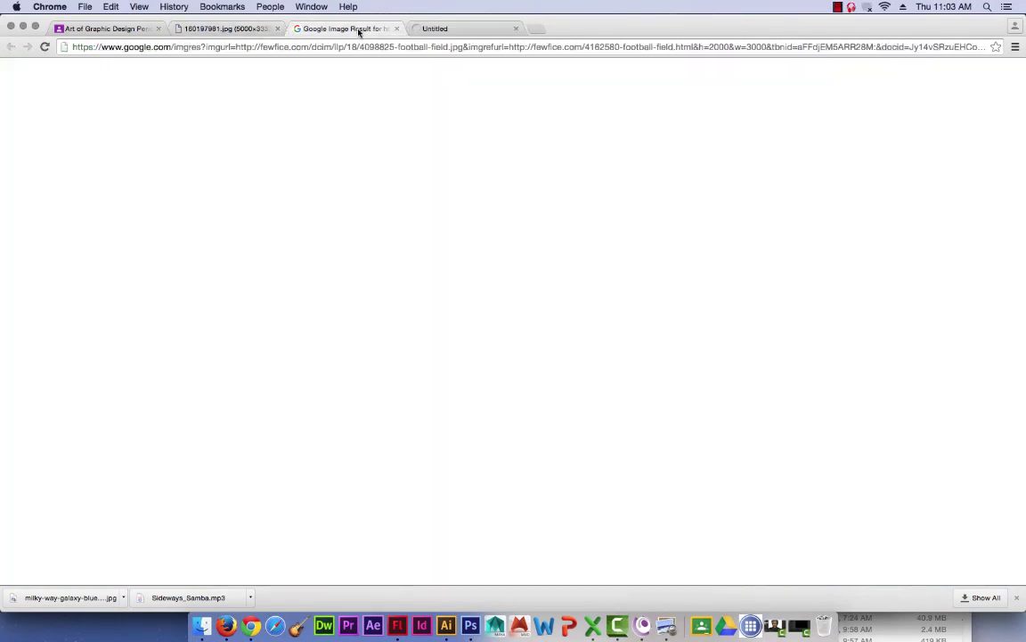
pyautogui.click(426, 30)
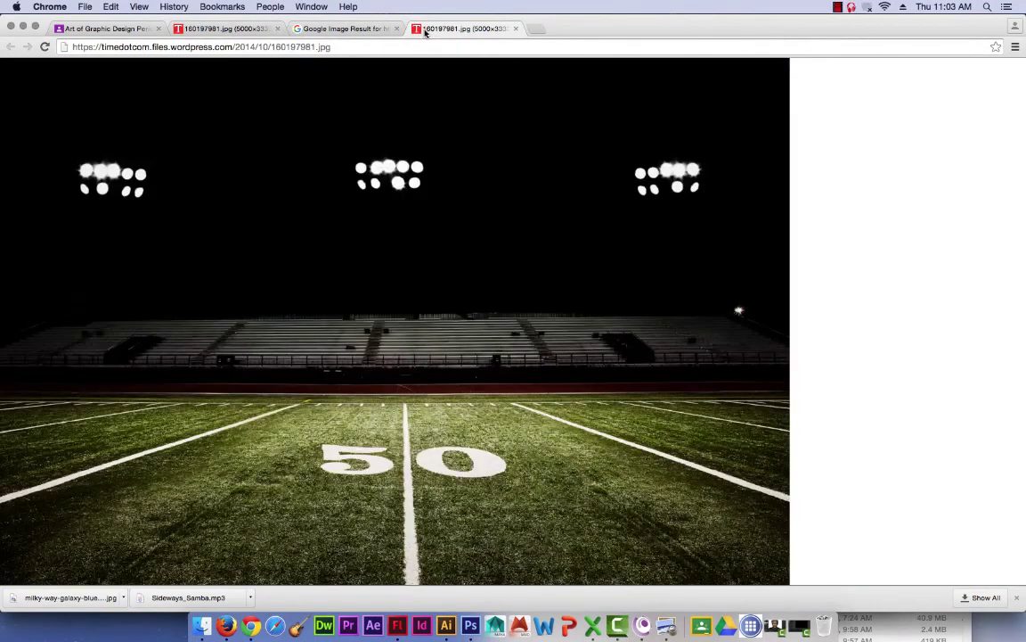
pyautogui.rightClick(427, 333)
pyautogui.click(456, 360)
pyautogui.click(472, 628)
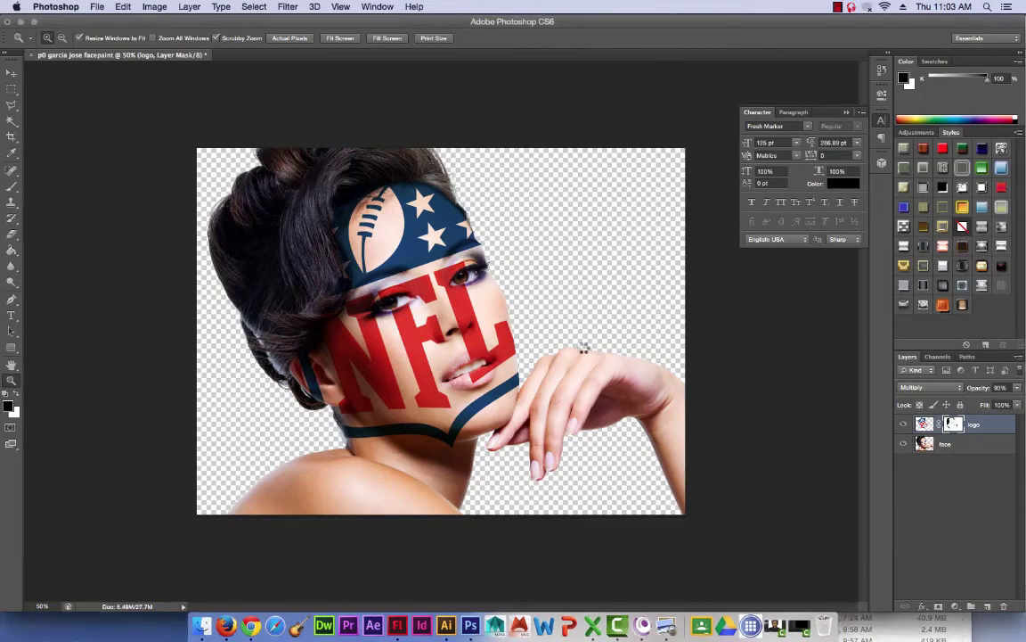
# Step: Paste the stadium photo as Layer 1 beneath the face and scale it to about 57%
pyautogui.press('super+v')
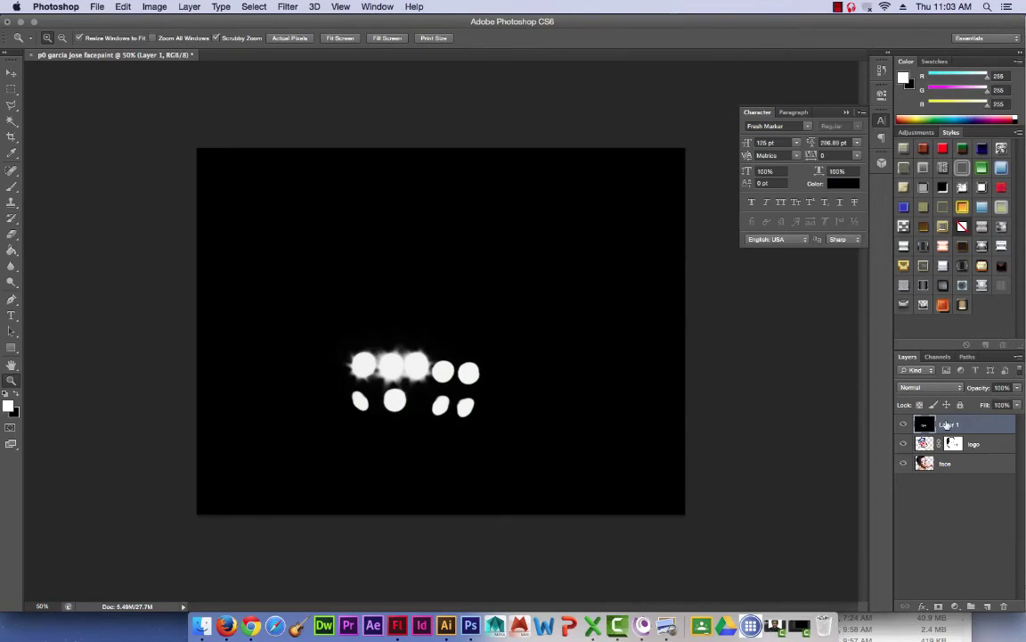
pyautogui.press('super+shift+bracketleft')
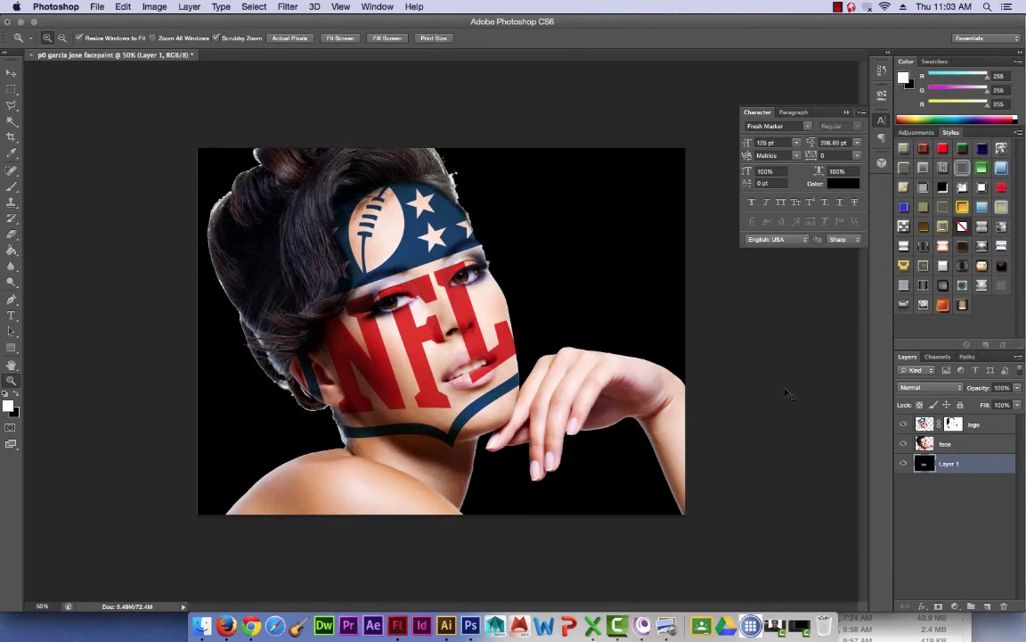
pyautogui.press('super+t')
pyautogui.moveTo(197, 148); pyautogui.dragTo(563, 446)
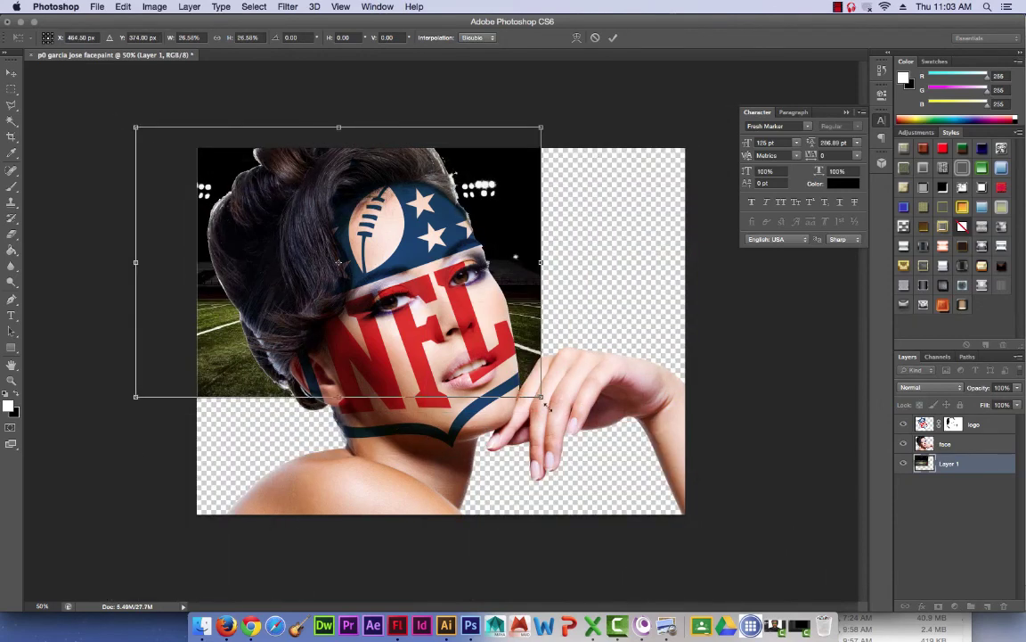
pyautogui.moveTo(545, 402); pyautogui.dragTo(756, 543)
pyautogui.moveTo(569, 289); pyautogui.dragTo(549, 260)
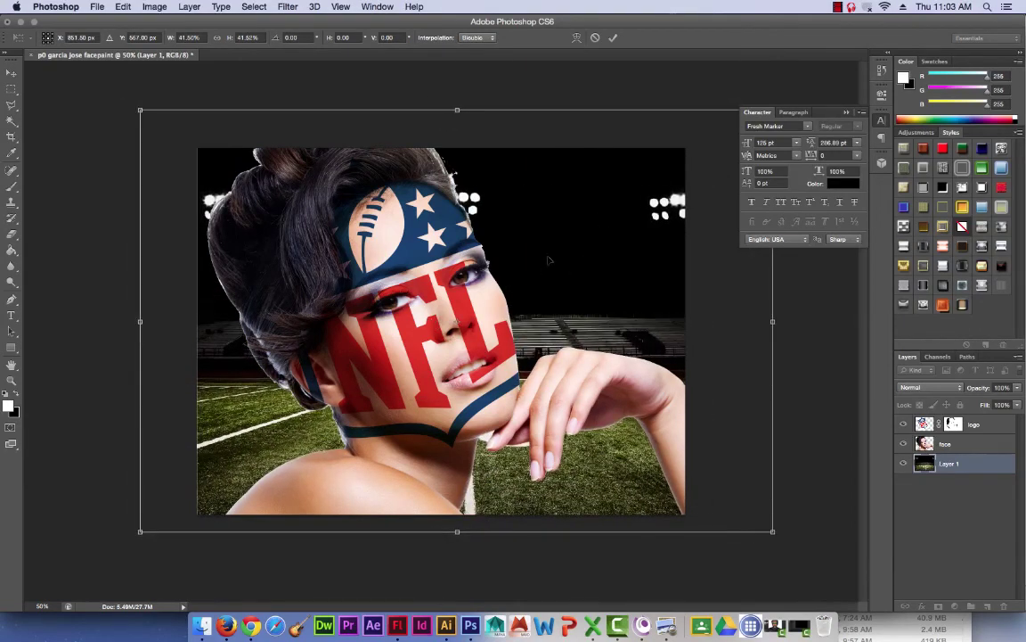
pyautogui.moveTo(140, 110); pyautogui.dragTo(26, 34)
pyautogui.moveTo(773, 532); pyautogui.dragTo(498, 415)
pyautogui.press('Return')
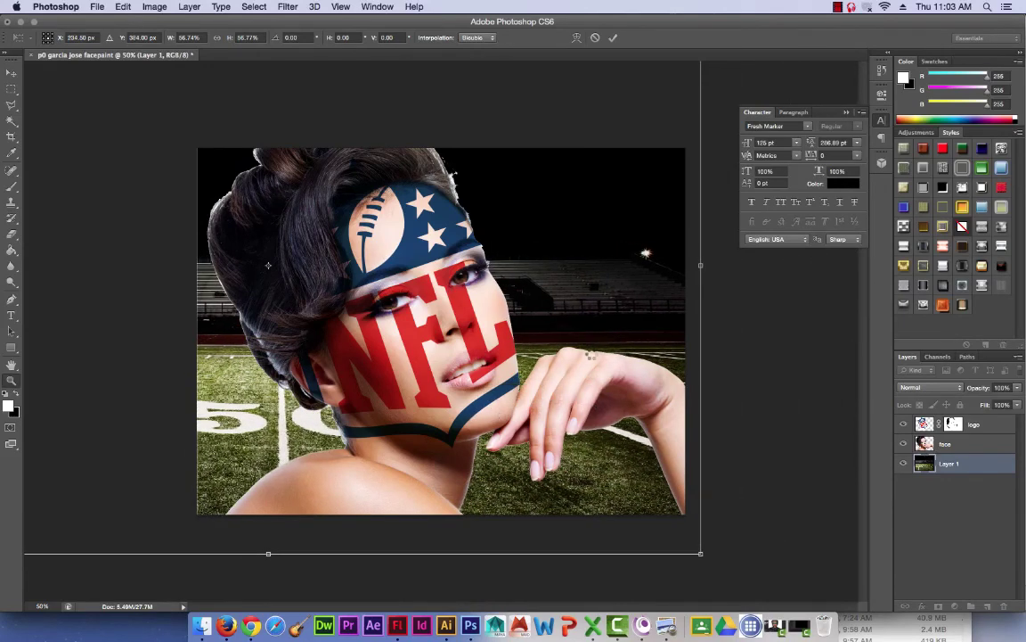